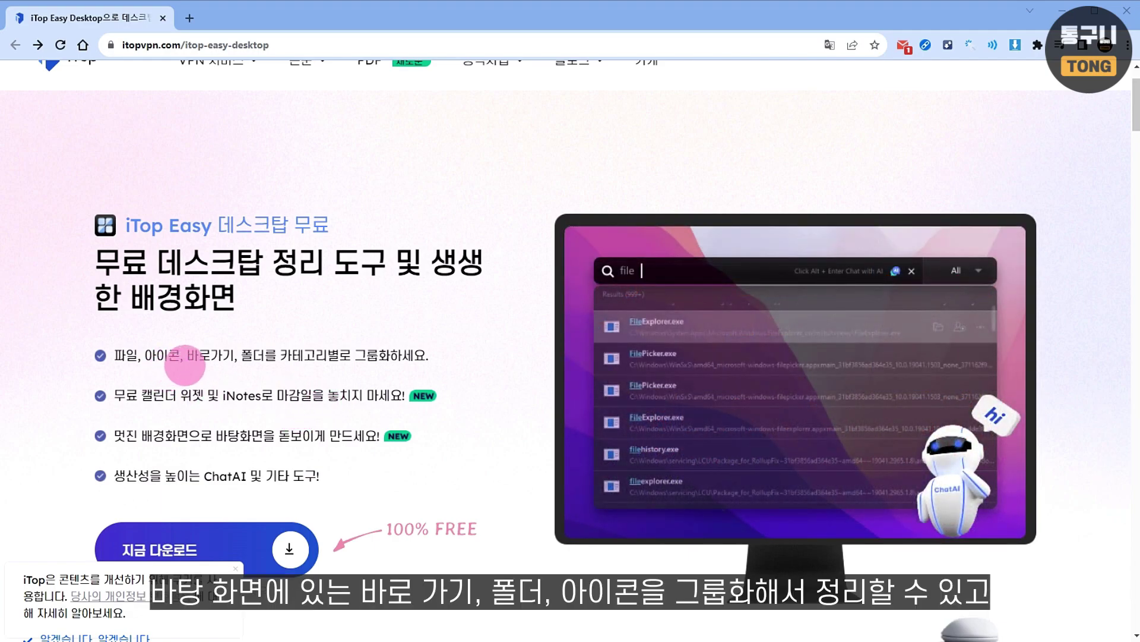
Step: Review the product page's feature list, highlighting the phrases on grouping, widgets, iNotes, wallpapers and ChatAI
double_click(427, 355)
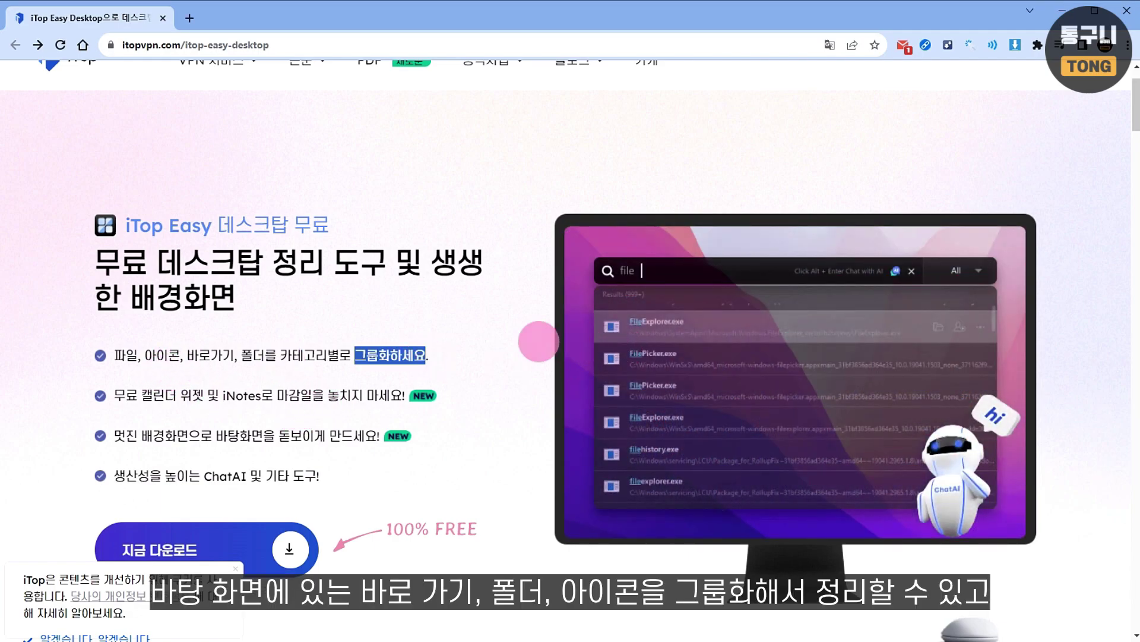
double_click(196, 395)
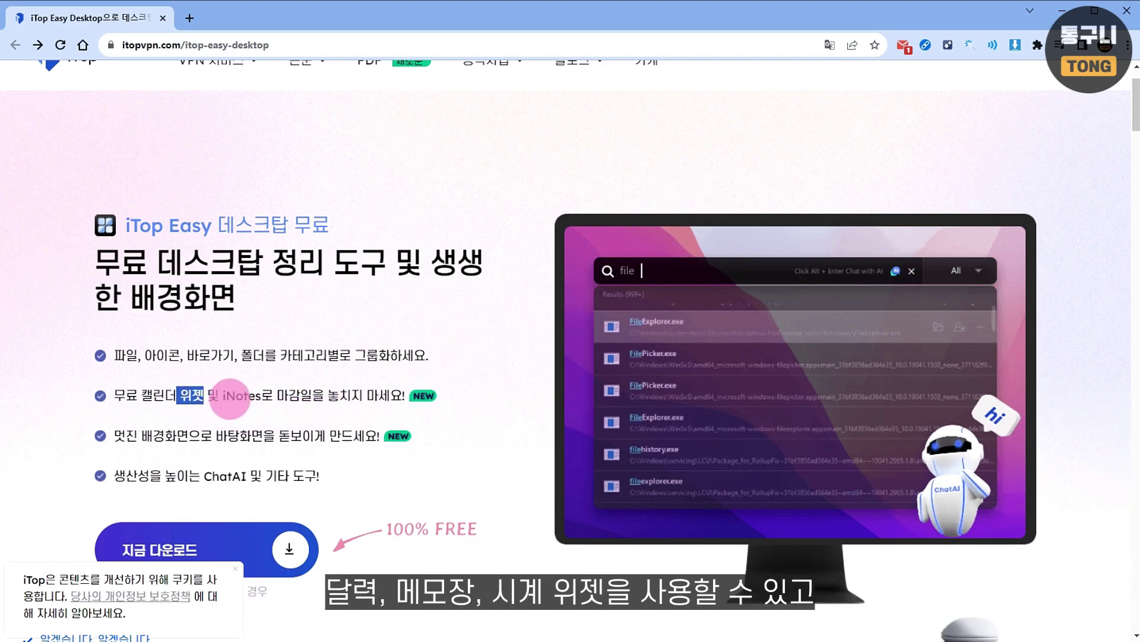
double_click(252, 395)
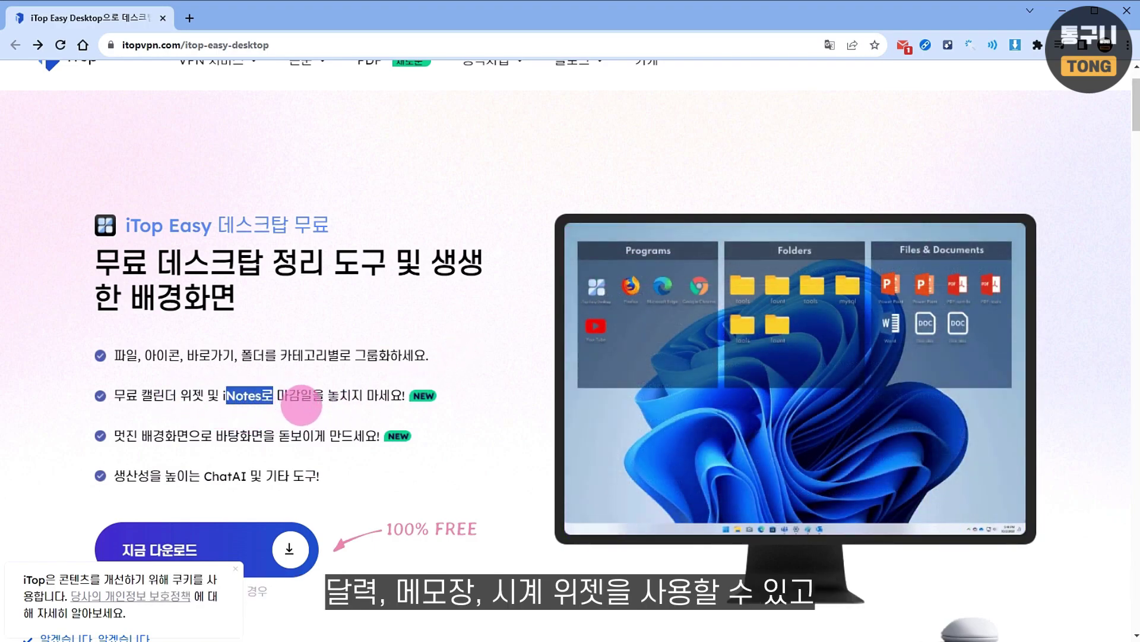
drag(114, 437, 363, 436)
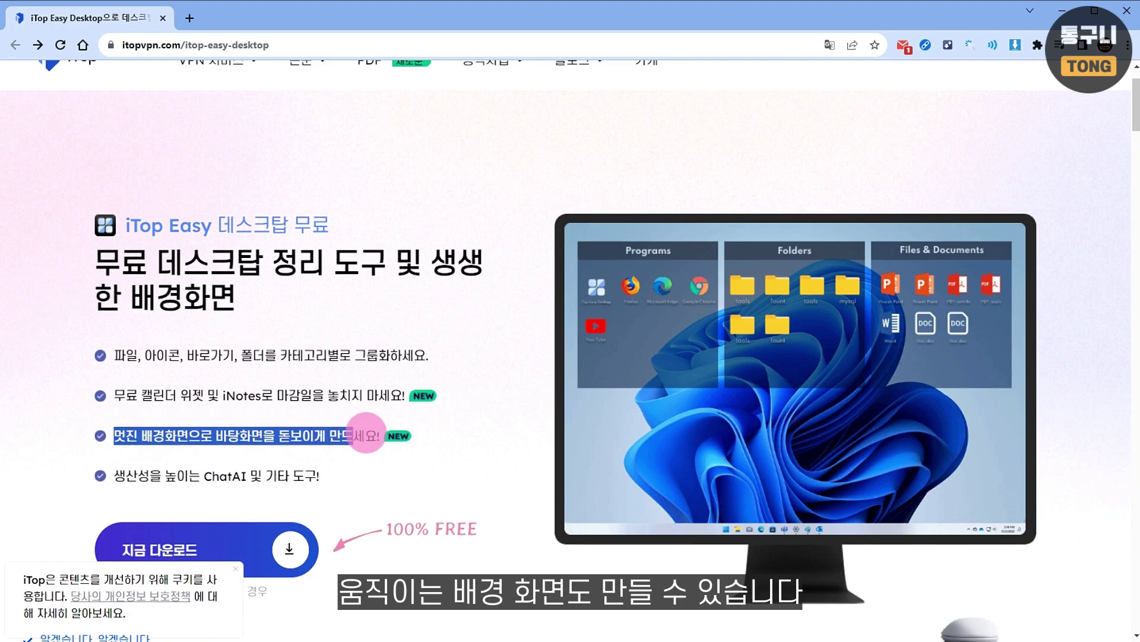
scroll(356, 431, down, 1)
double_click(247, 406)
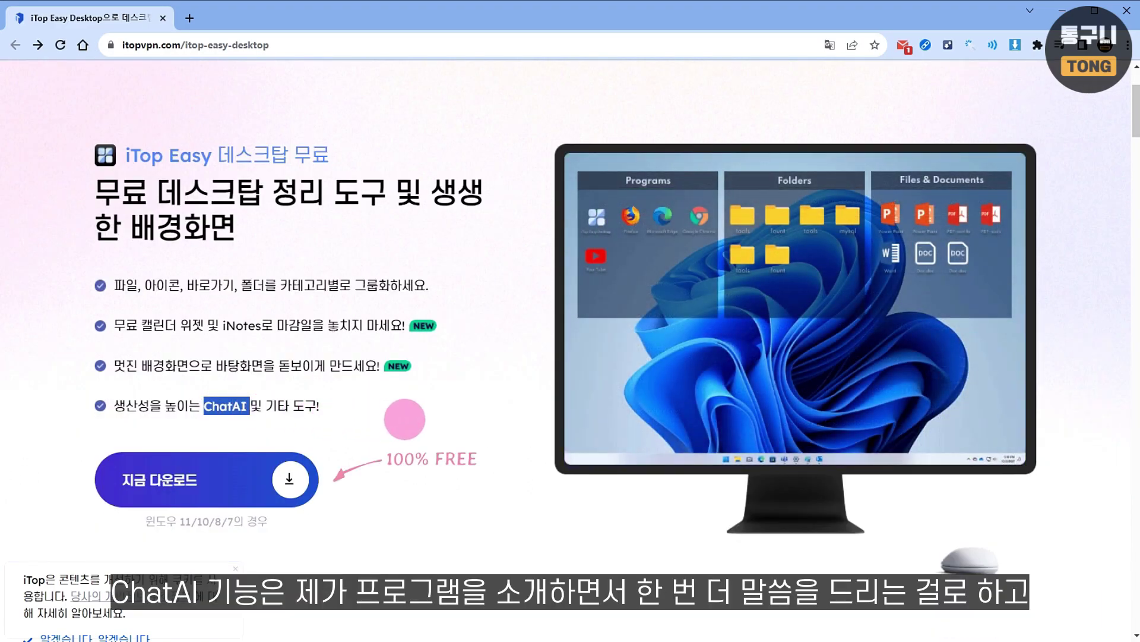
Step: Browse the page's feature sections on double-click hiding (숨기기), the private box (개인 상자) and more tools (더 많은 도구)
scroll(405, 419, down, 20)
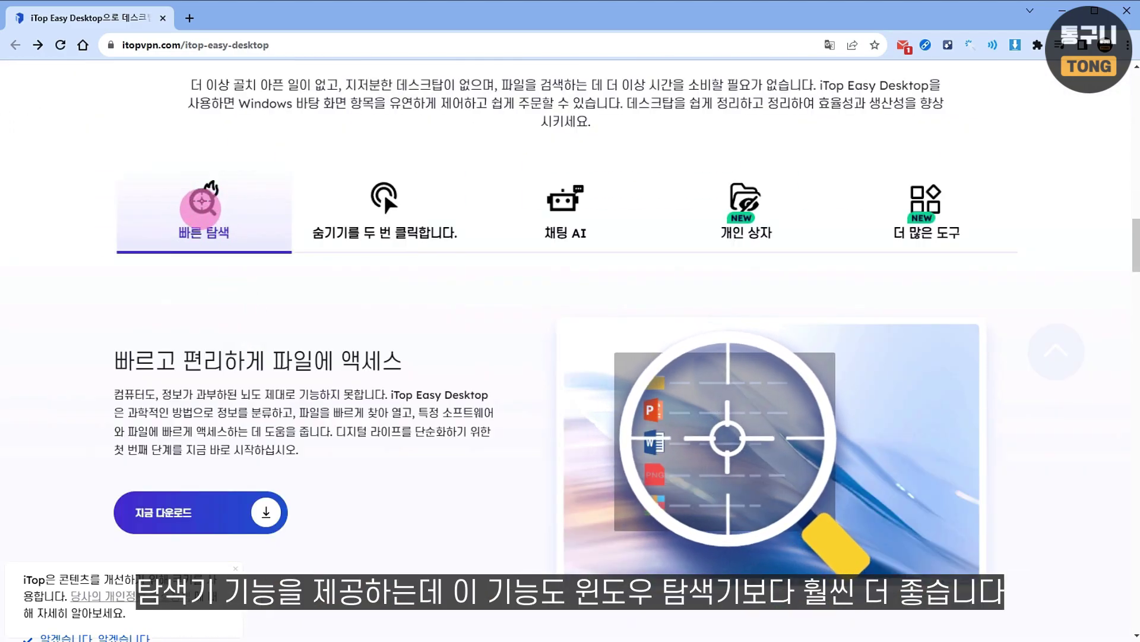
click(408, 242)
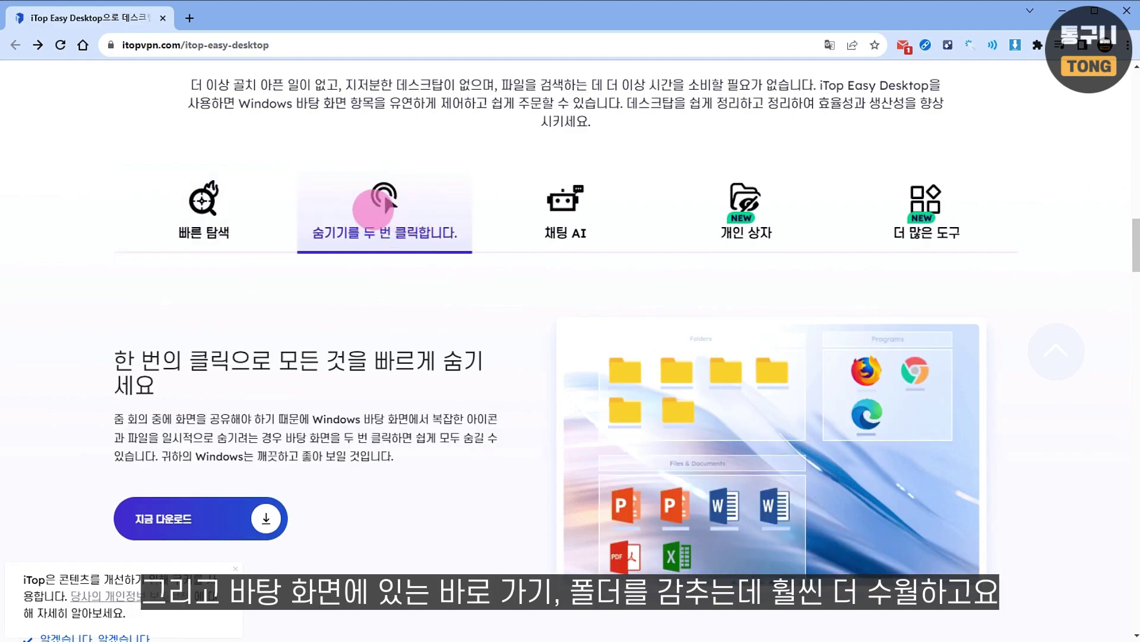
click(762, 219)
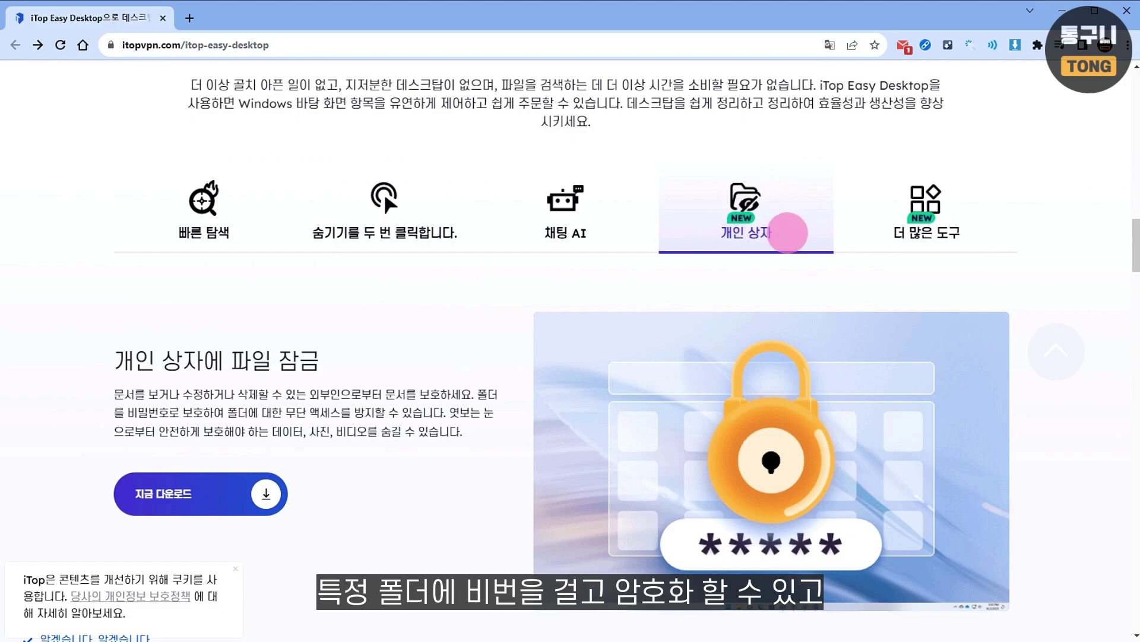
click(927, 229)
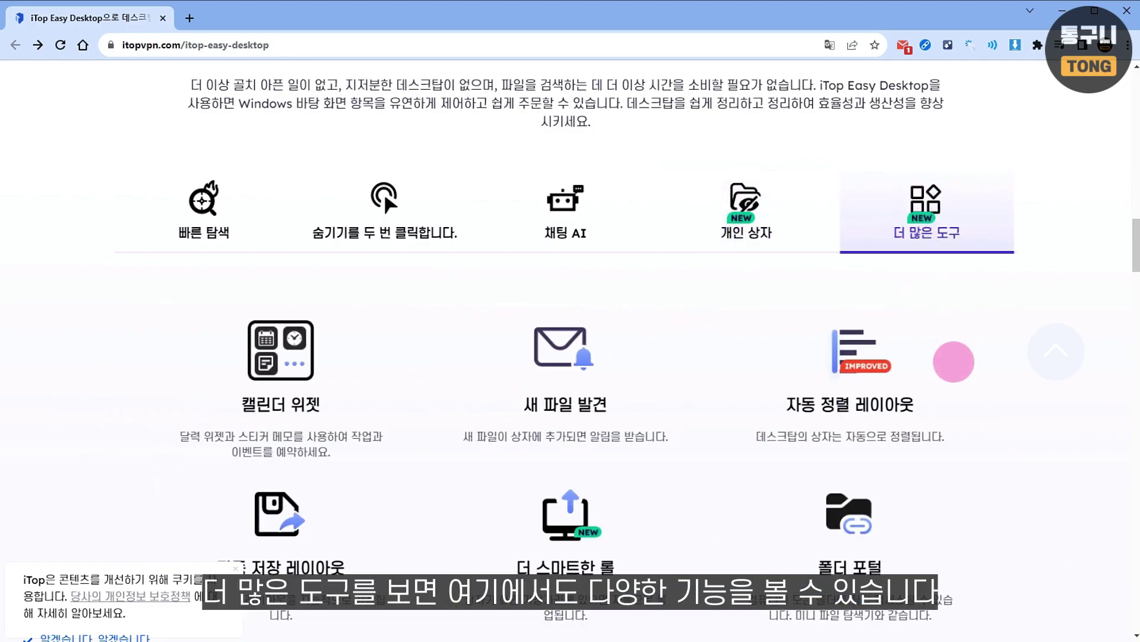
scroll(953, 362, down, 1)
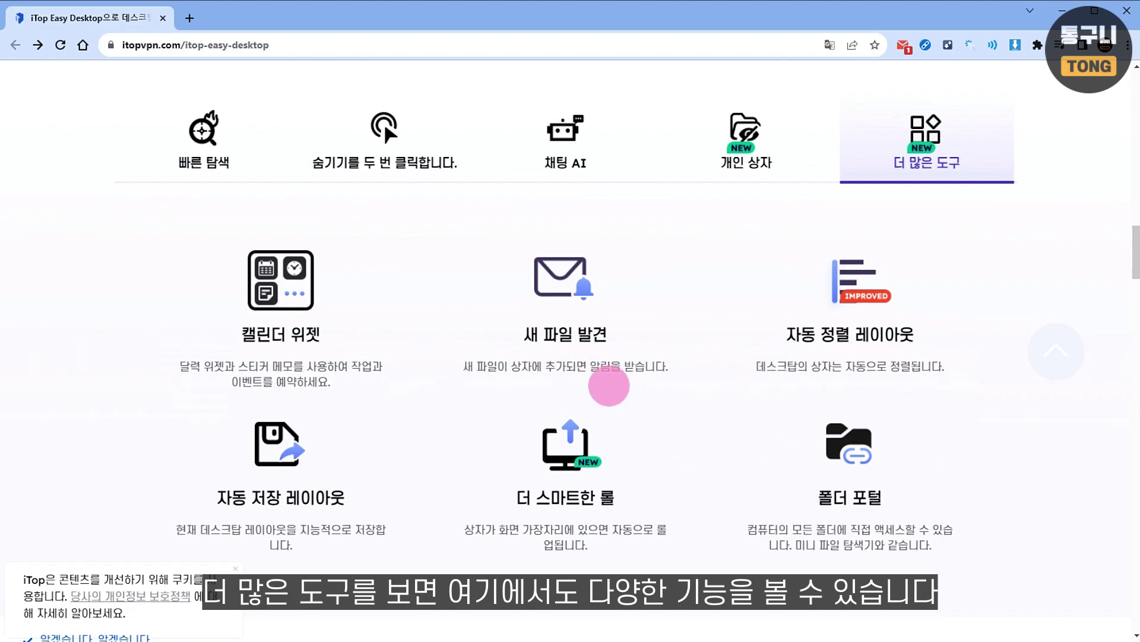
Step: Examine the table comparing iTop Easy Desktop with other desktop organizers
scroll(698, 420, down, 10)
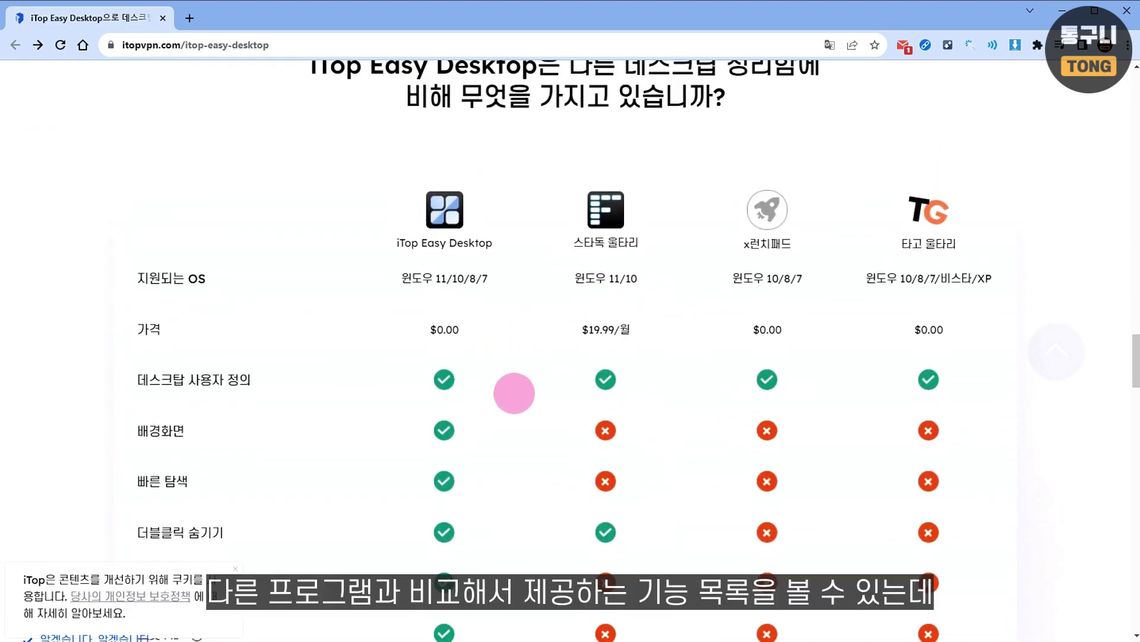
scroll(514, 393, down, 2)
scroll(386, 382, down, 4)
scroll(526, 387, up, 4)
scroll(651, 395, up, 7)
scroll(652, 323, down, 5)
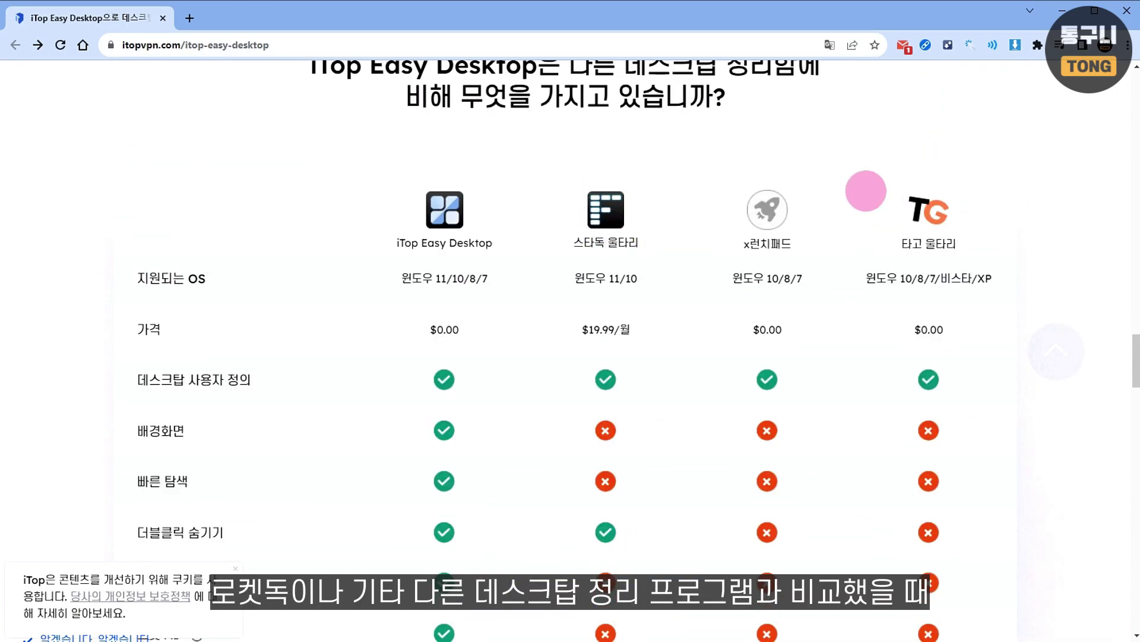
scroll(514, 398, down, 5)
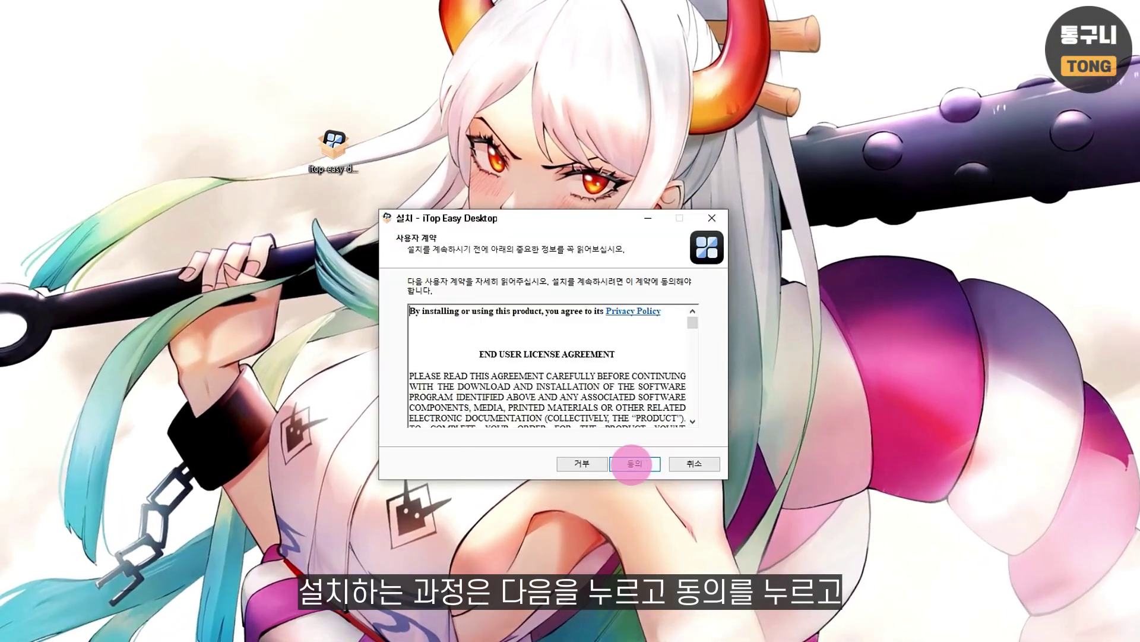
Step: Accept the user agreement in the iTop Easy Desktop setup and install to C:\Program Files\iTop Easy Desktop
click(632, 463)
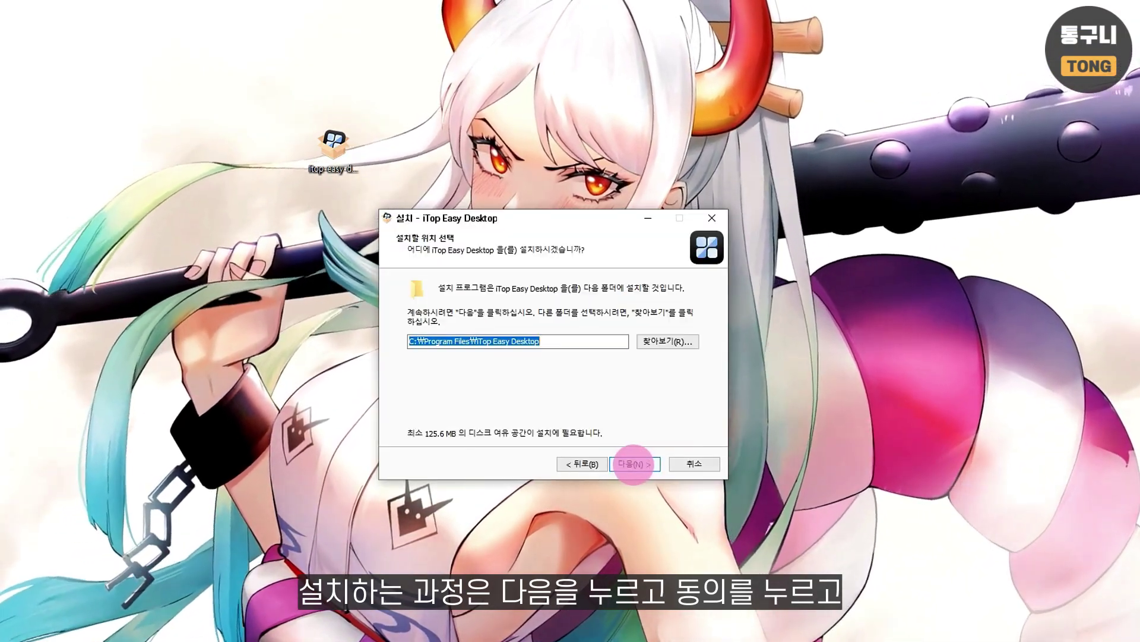
click(633, 463)
click(631, 464)
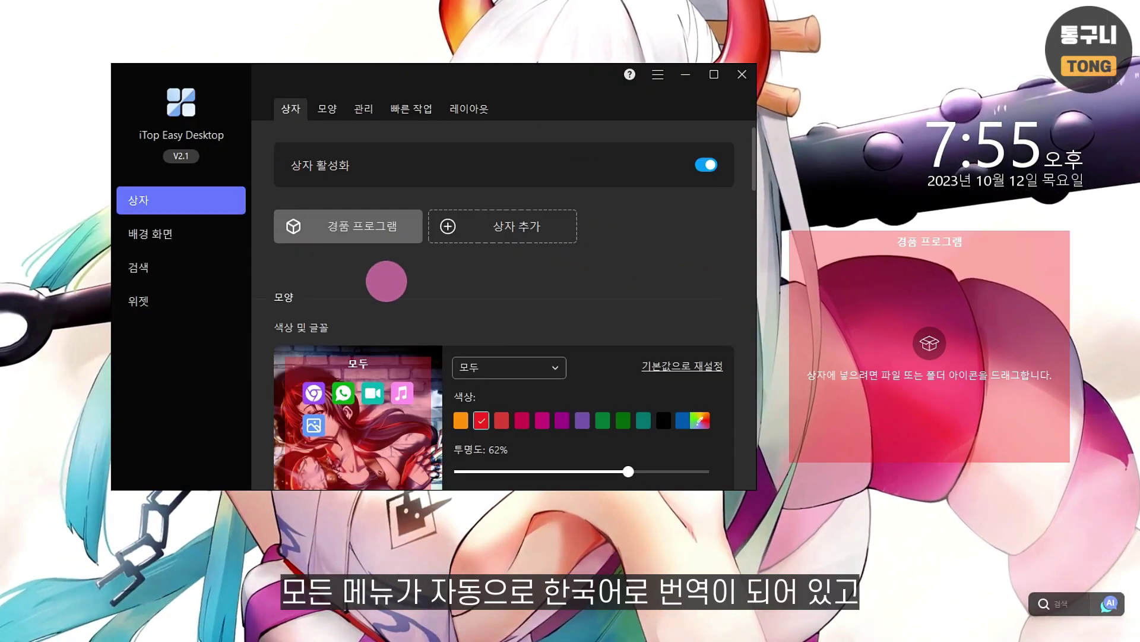
Step: Search the computer's files for 범죄도시 with the desktop search bar, and clear the search term
mouse_move(832, 349)
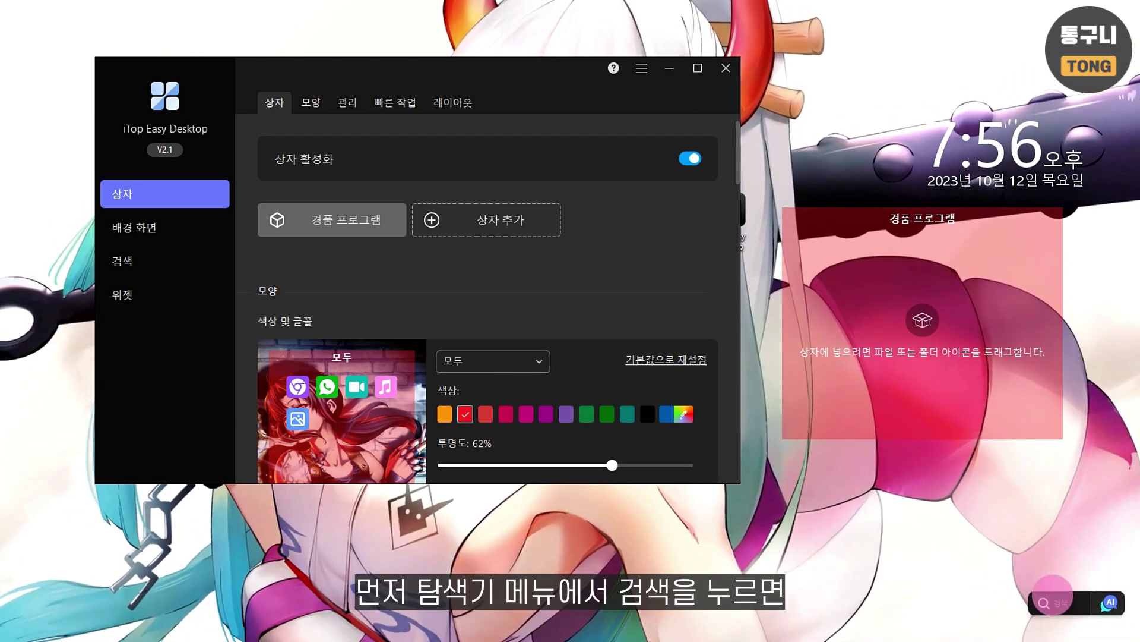
click(1064, 603)
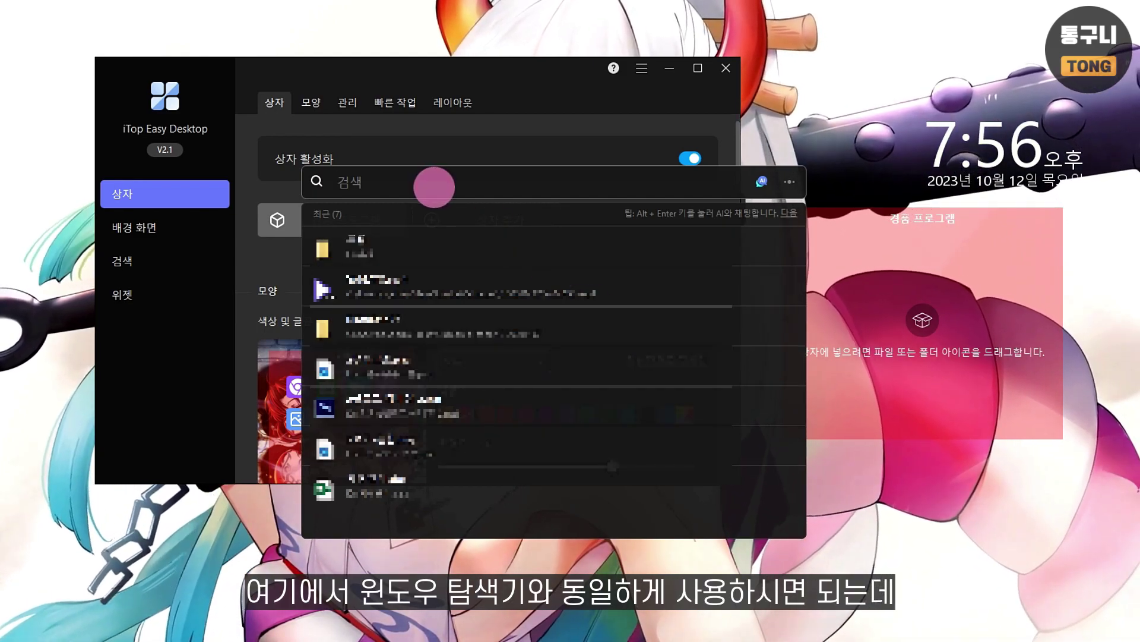
text(범죄도시)
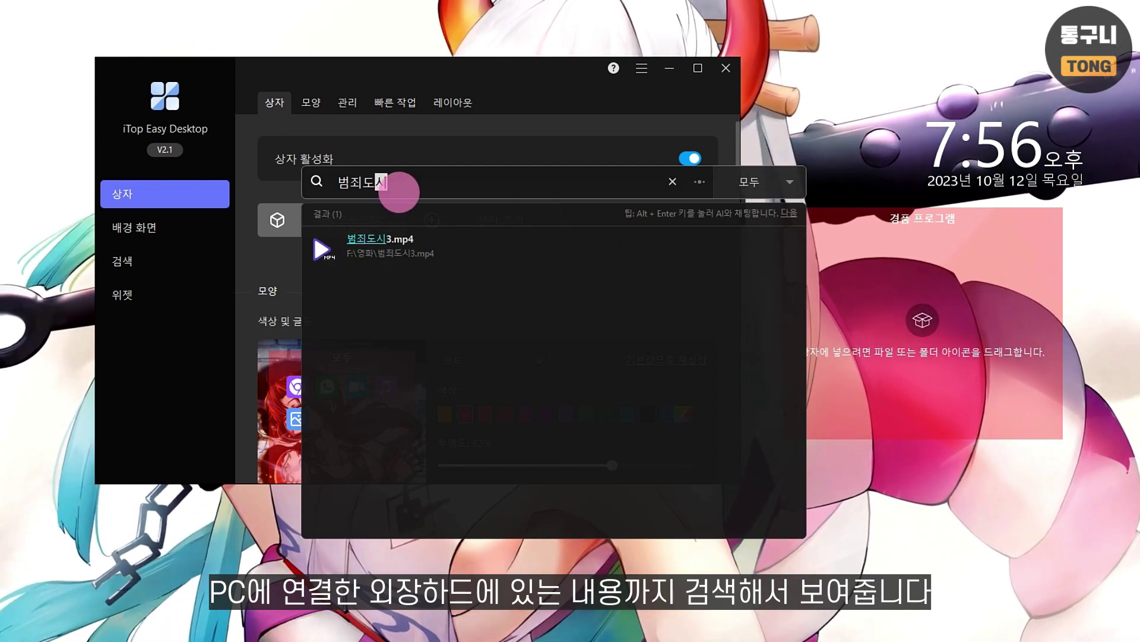
click(416, 182)
double_click(416, 182)
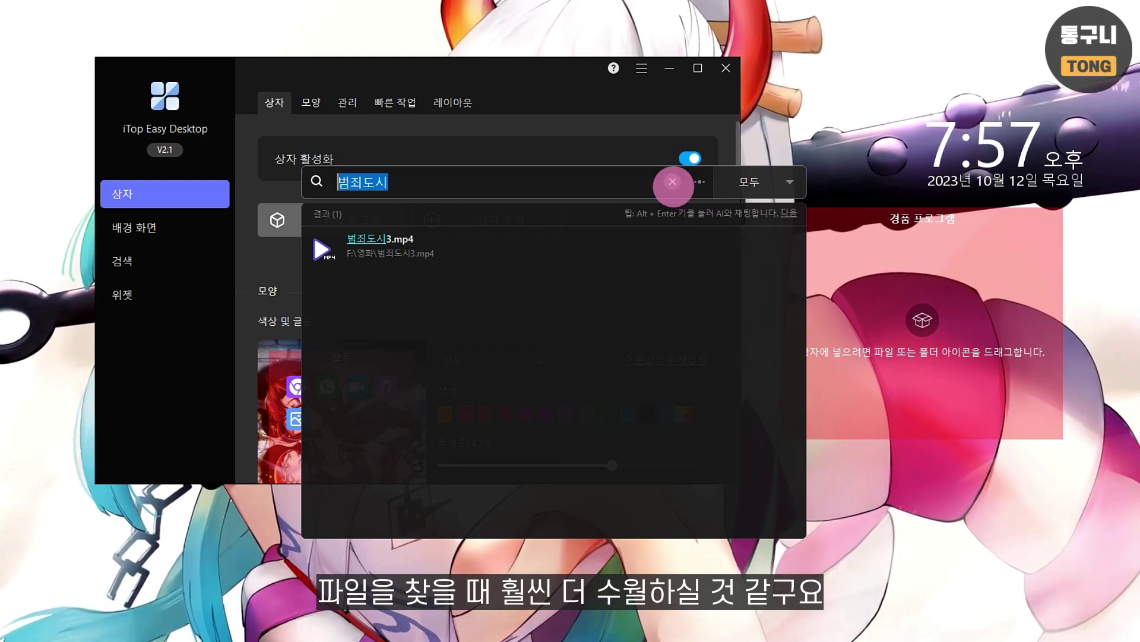
click(673, 182)
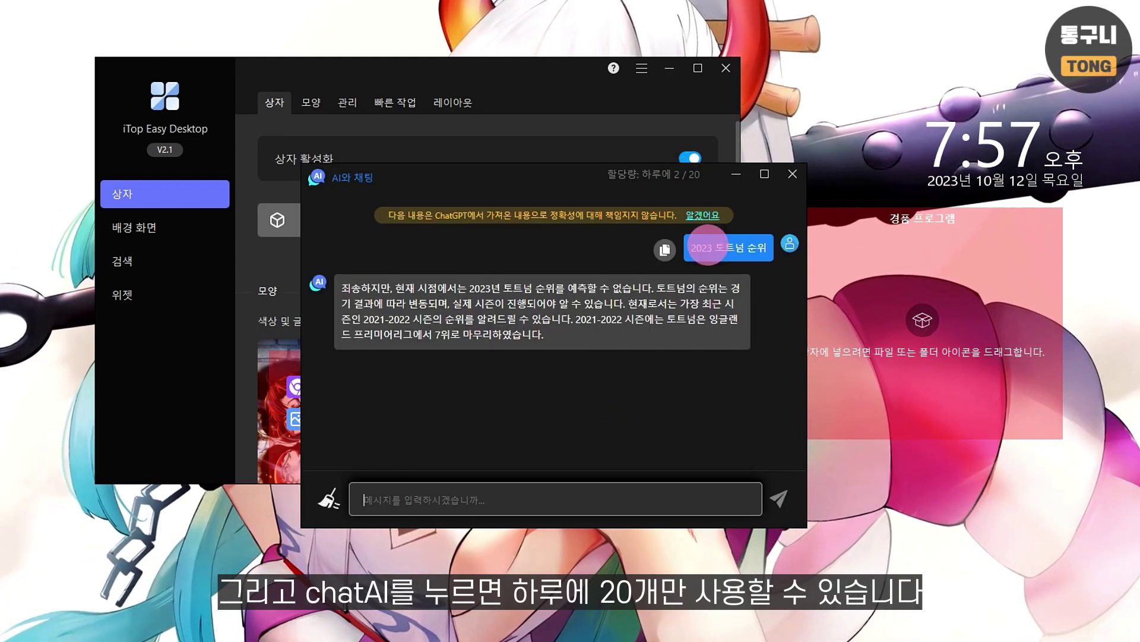
Step: Read the ChatAI answer to the question 2023 토트넘 순위 and close the chat
drag(344, 289, 590, 339)
click(601, 329)
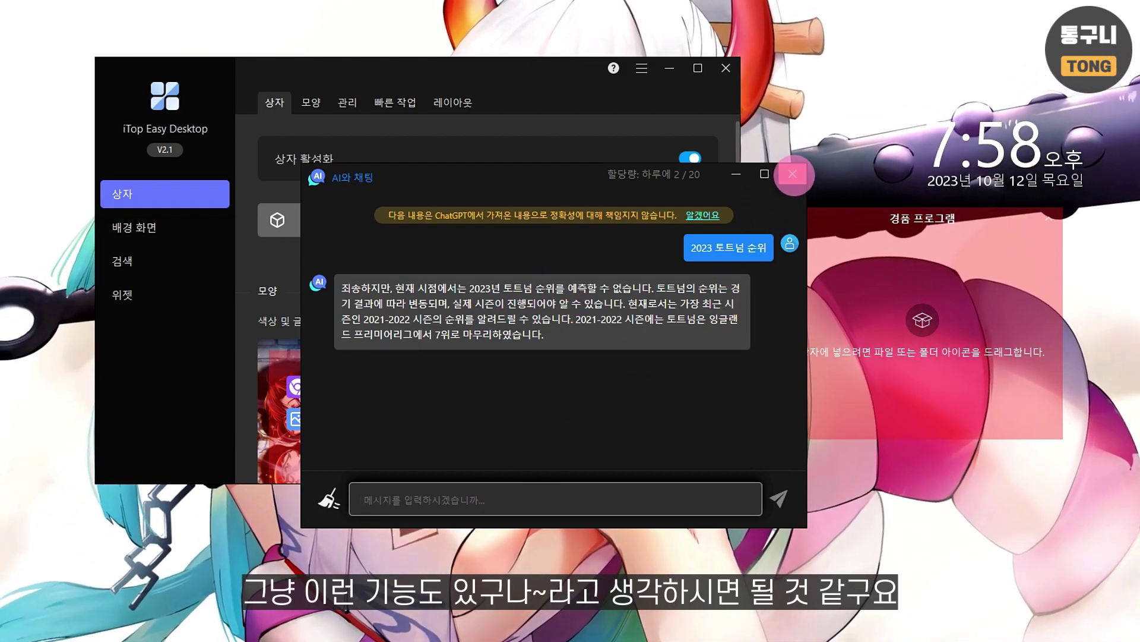
click(793, 174)
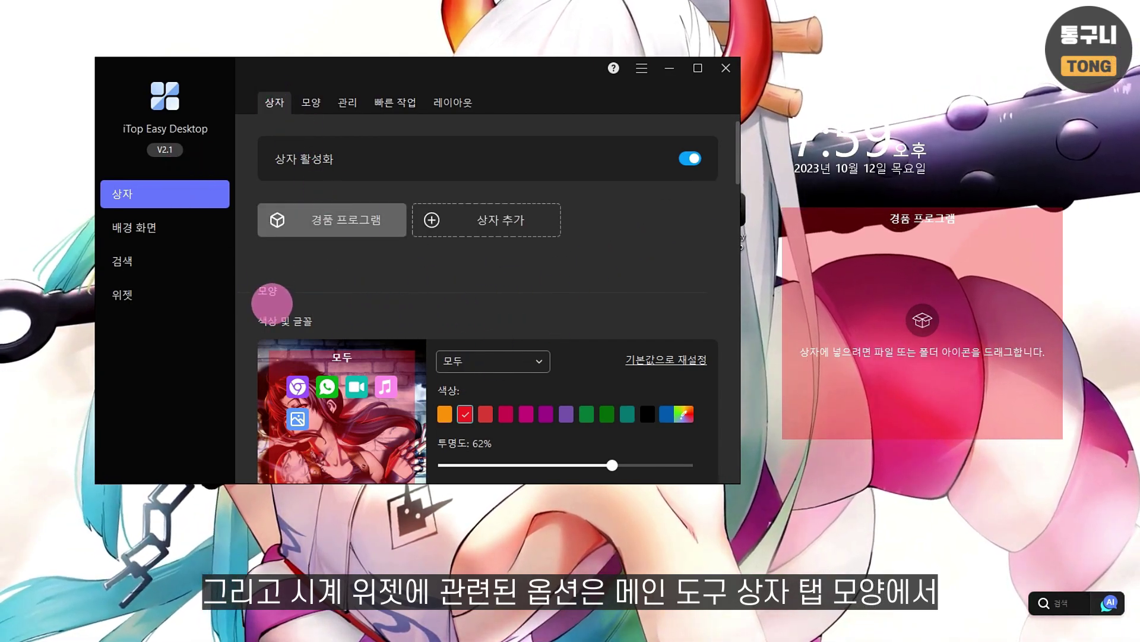
Step: Set the colour for all boxes and widgets (모두) to crimson and the transparency (투명도) to 66%
scroll(273, 303, down, 2)
click(505, 285)
drag(612, 336, 623, 336)
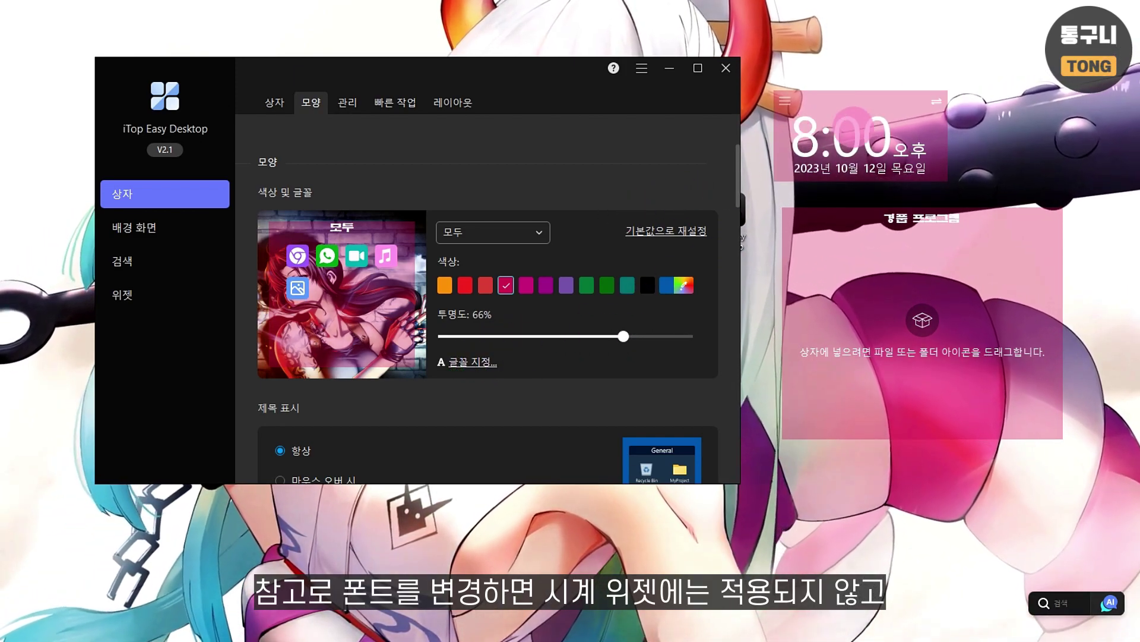
click(493, 232)
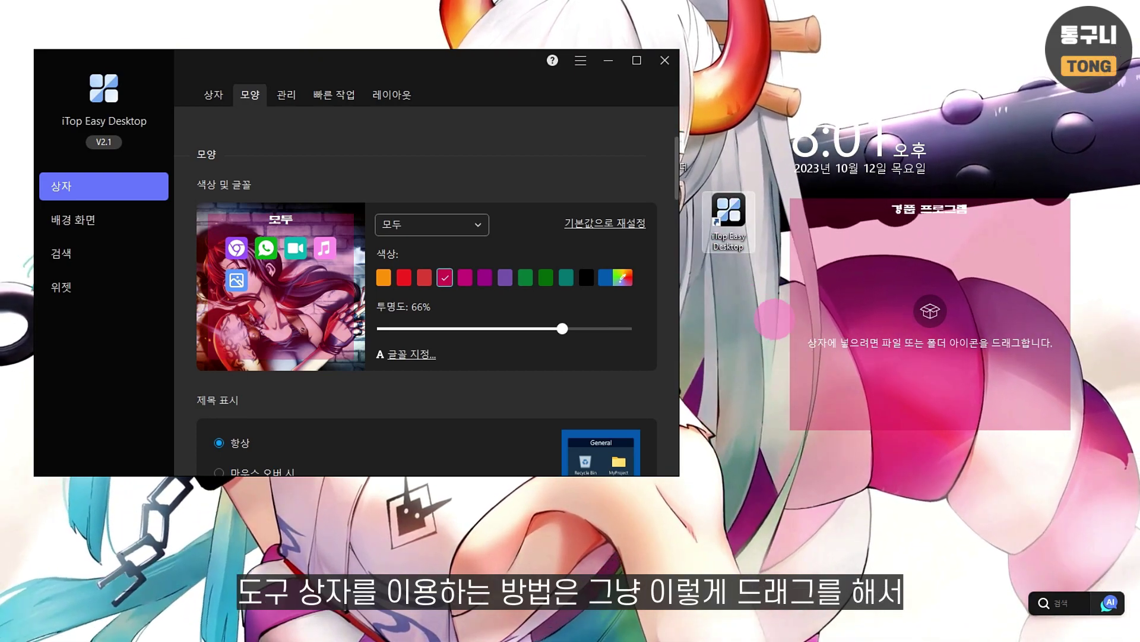
Step: Put the iTop Easy Desktop shortcut into the desktop box and look over the box's appearance options
drag(875, 306, 966, 276)
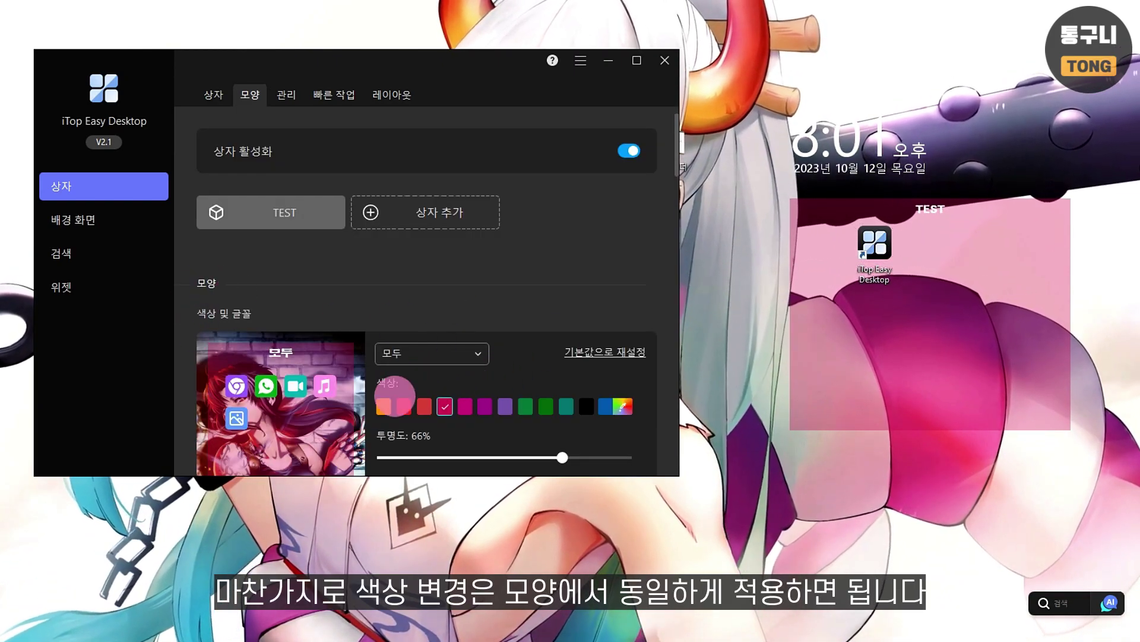
scroll(453, 285, down, 3)
scroll(524, 354, up, 3)
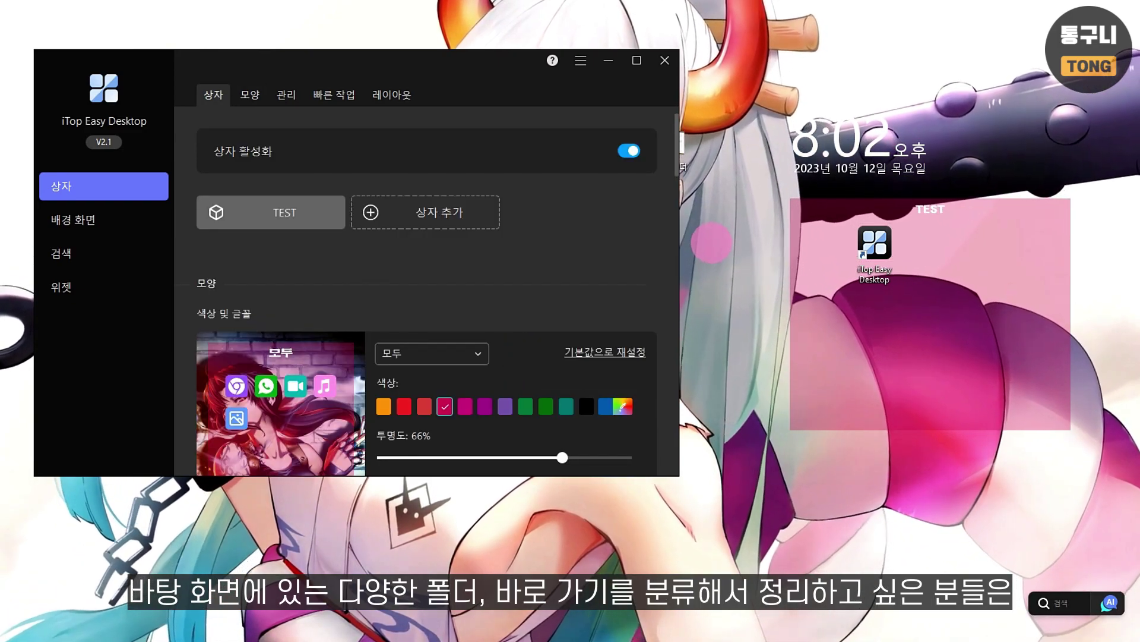
Step: Create a new box (상자 만들기) on the desktop and dismiss the private box's password setup
mouse_move(811, 390)
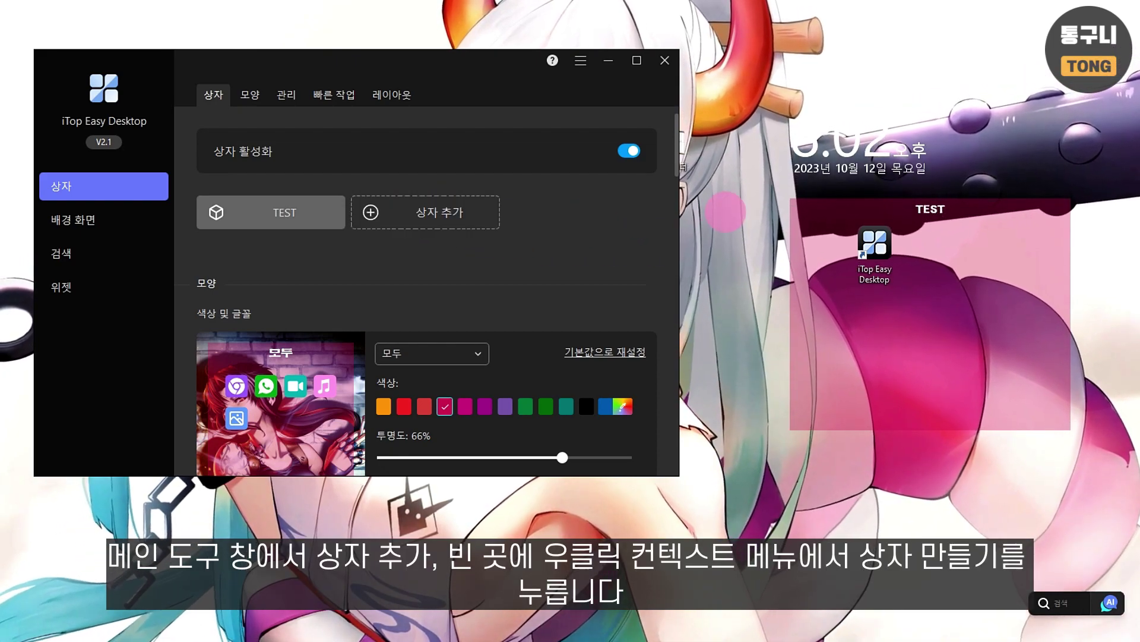
mouse_move(790, 208)
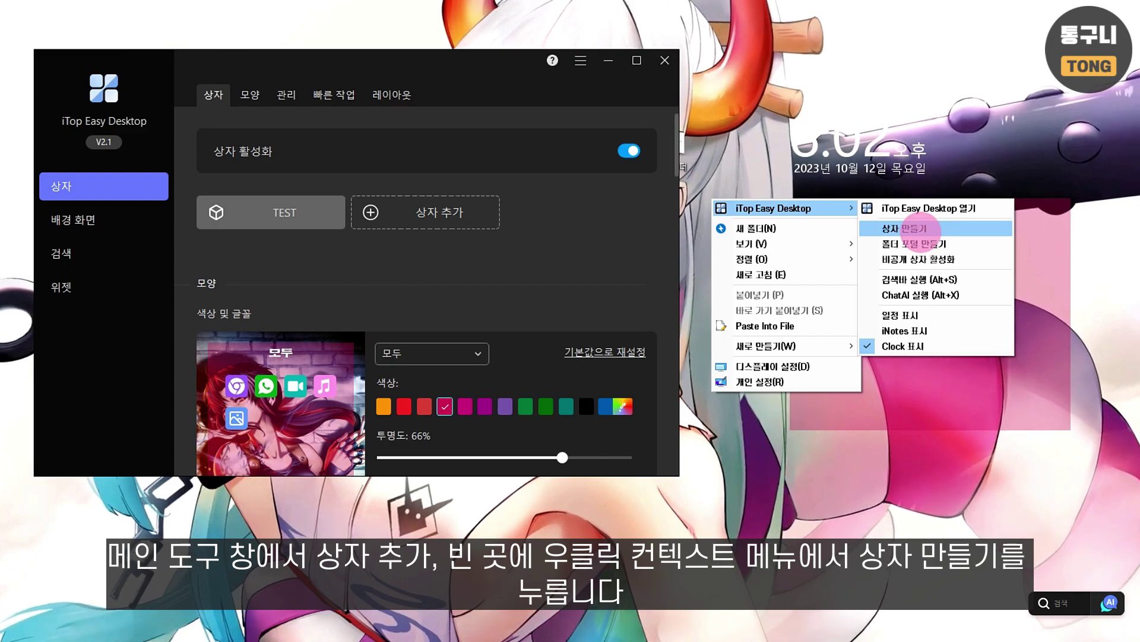
click(920, 229)
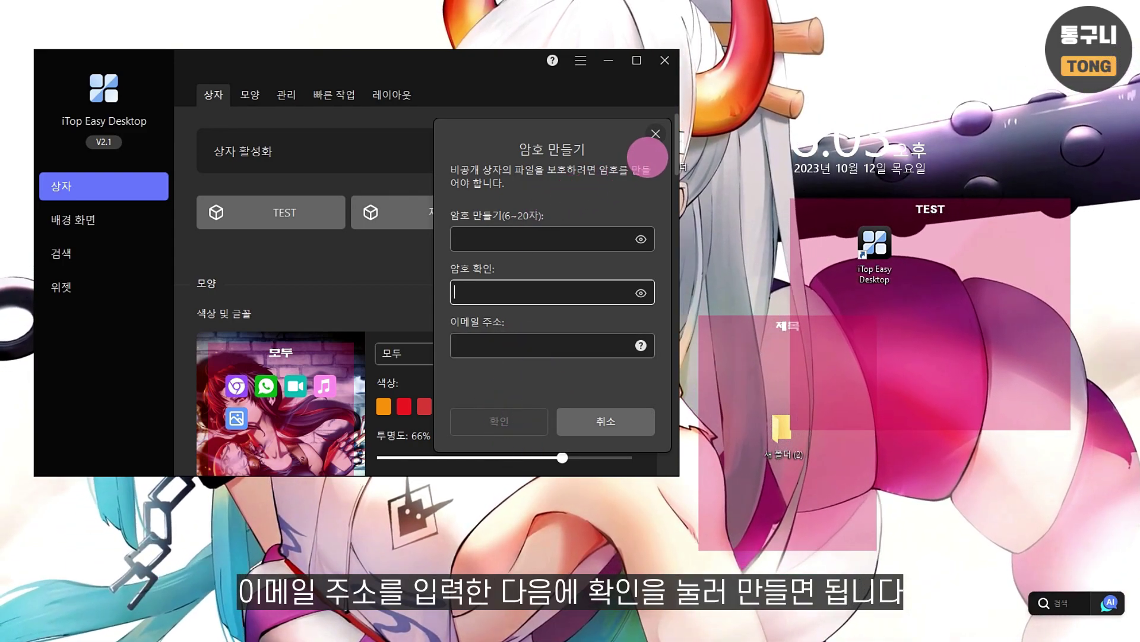
click(655, 134)
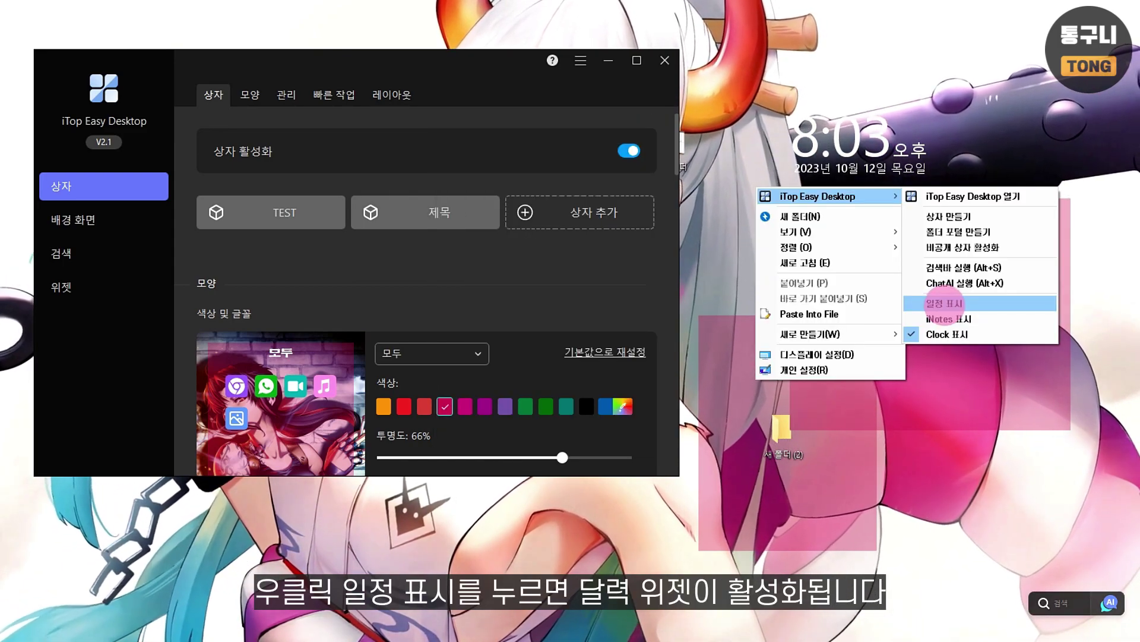
Step: Display the calendar widget in month view (달) and open the additional settings (추가 설정) of a new event
click(948, 305)
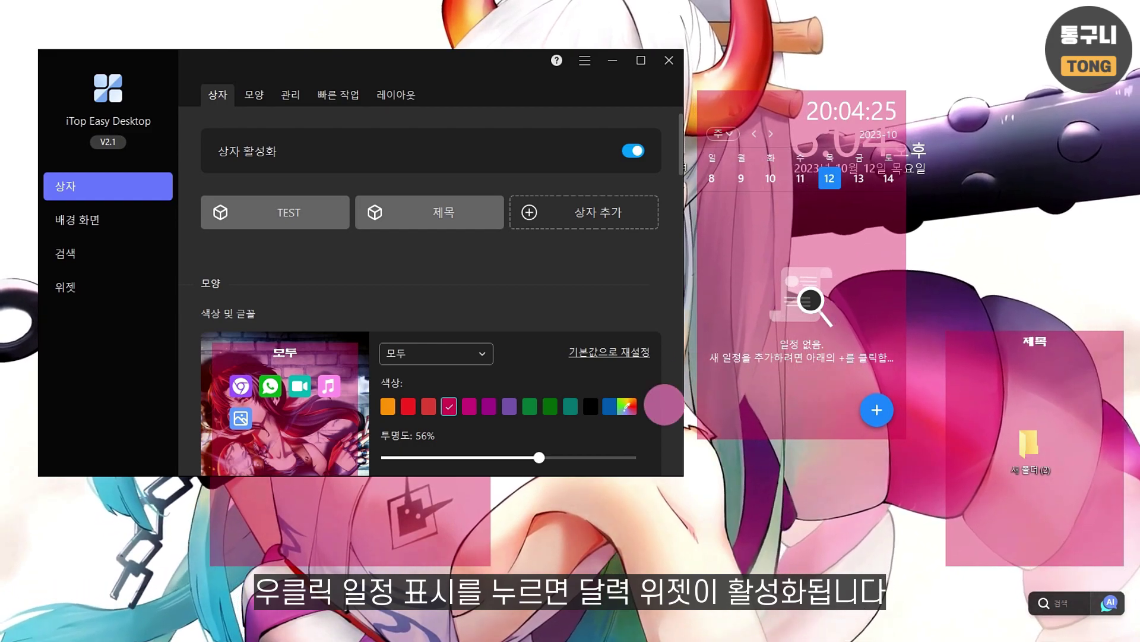
click(723, 133)
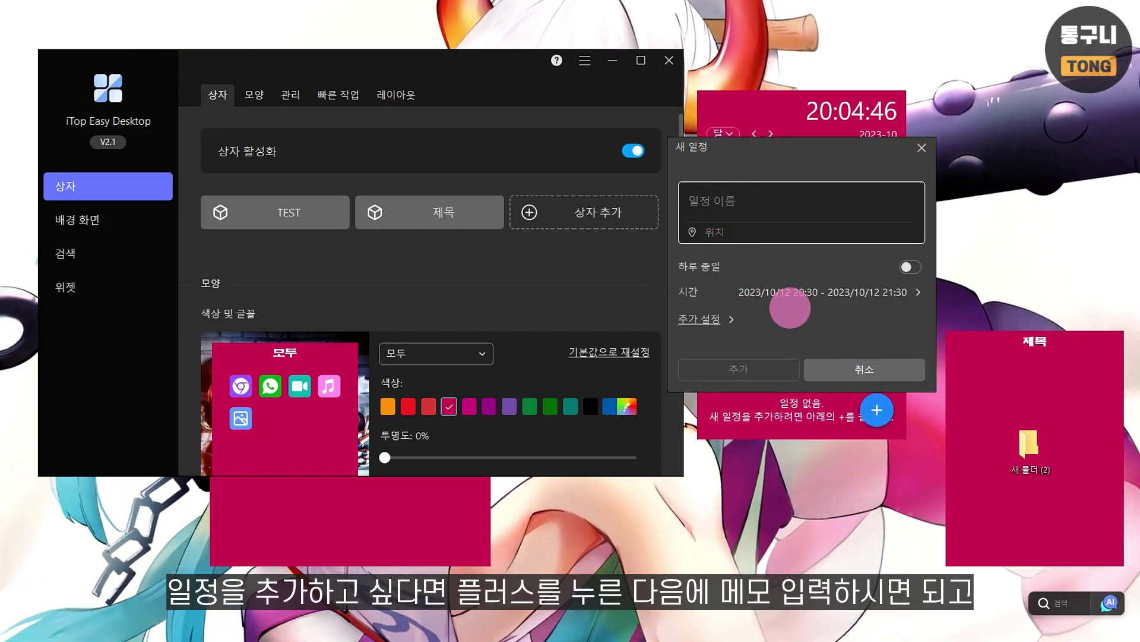
click(732, 317)
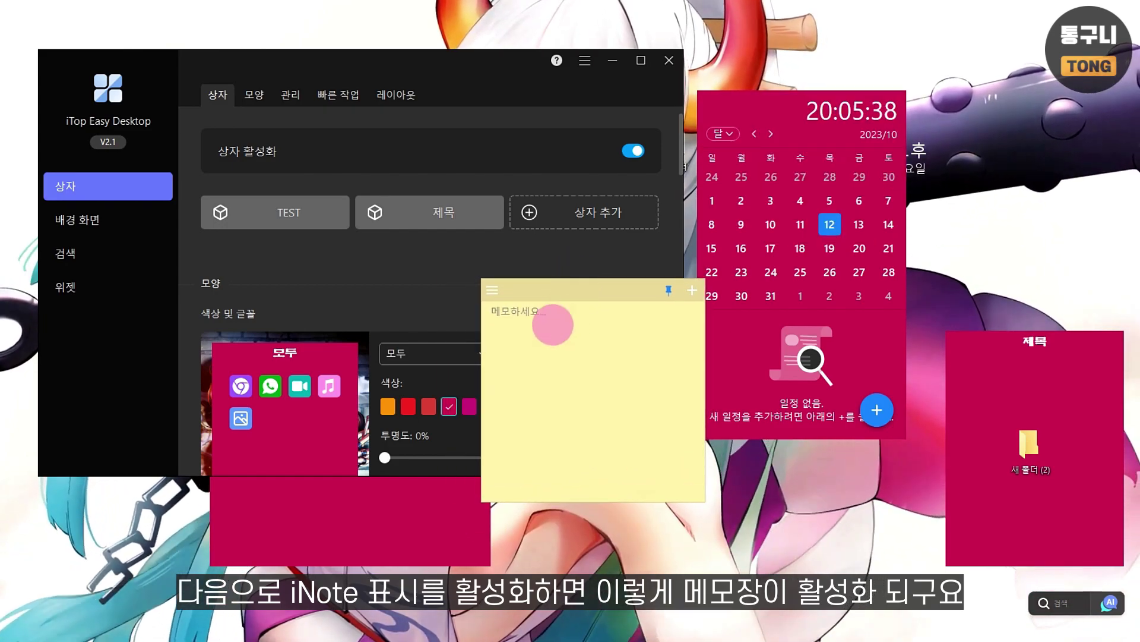
Step: Change the yellow sticky note's colour to pink and add another note (새 메모)
click(492, 290)
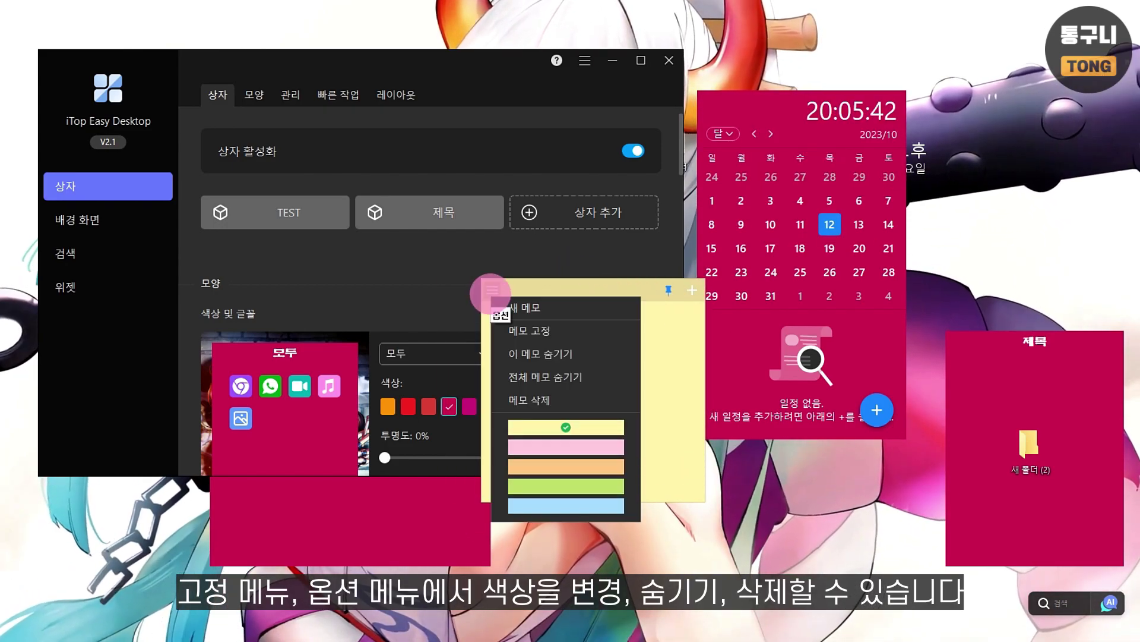
click(566, 447)
click(492, 290)
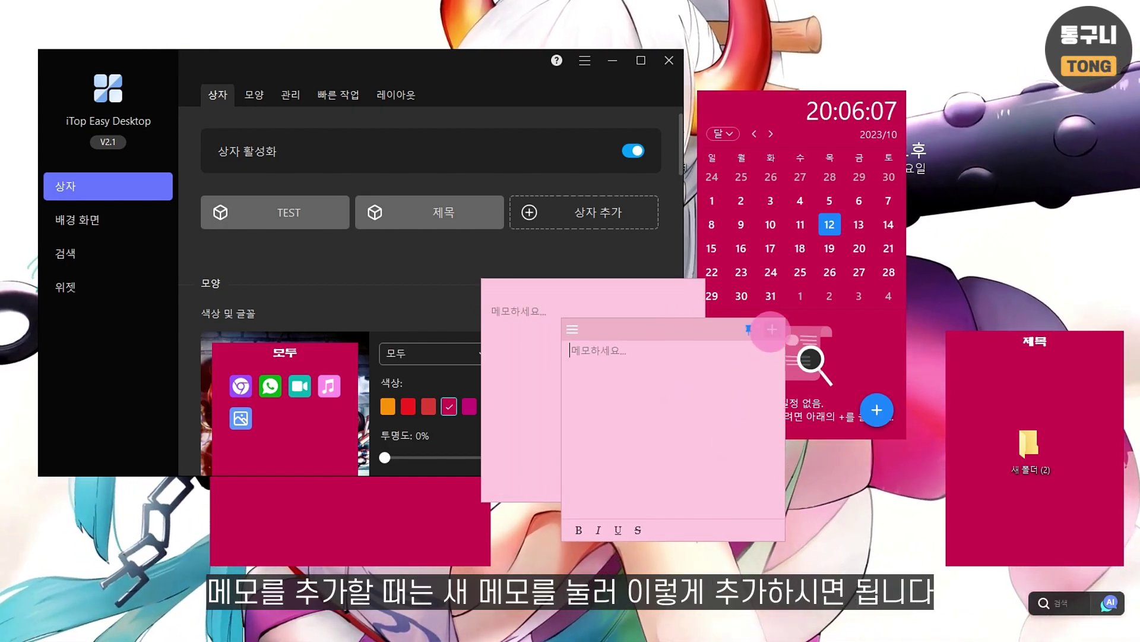
Step: Add one more note from the front pink note and move the pink note over the lower part of the calendar widget
click(770, 330)
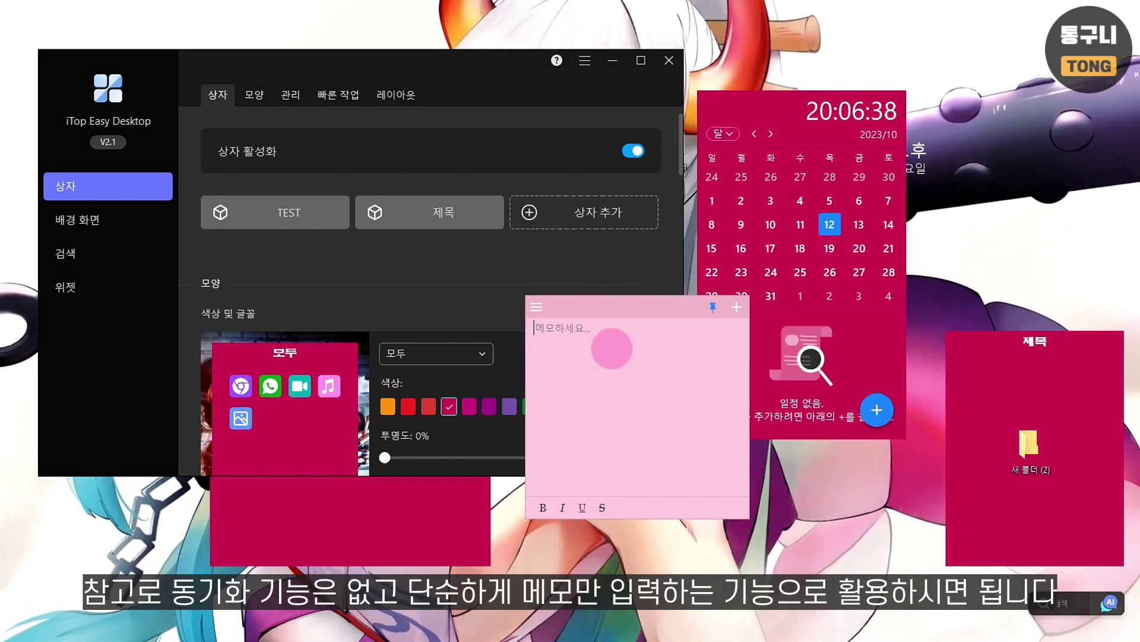
drag(601, 308, 831, 306)
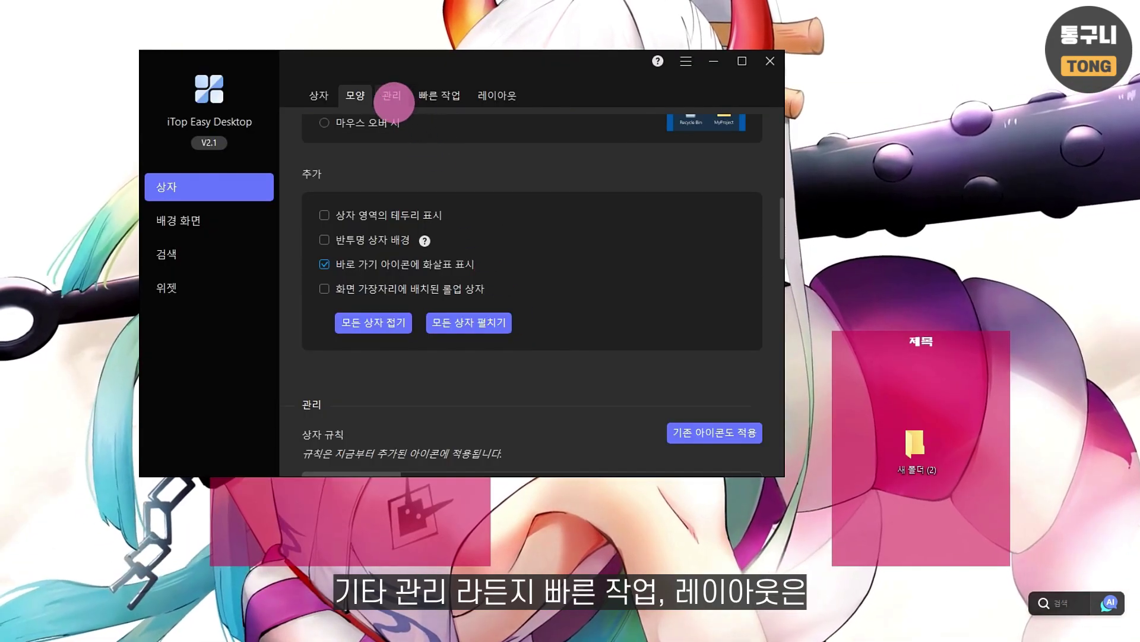
Step: Look through the box settings for management (관리), quick actions (빠른 작업) and layout (레이아웃)
click(391, 95)
click(440, 95)
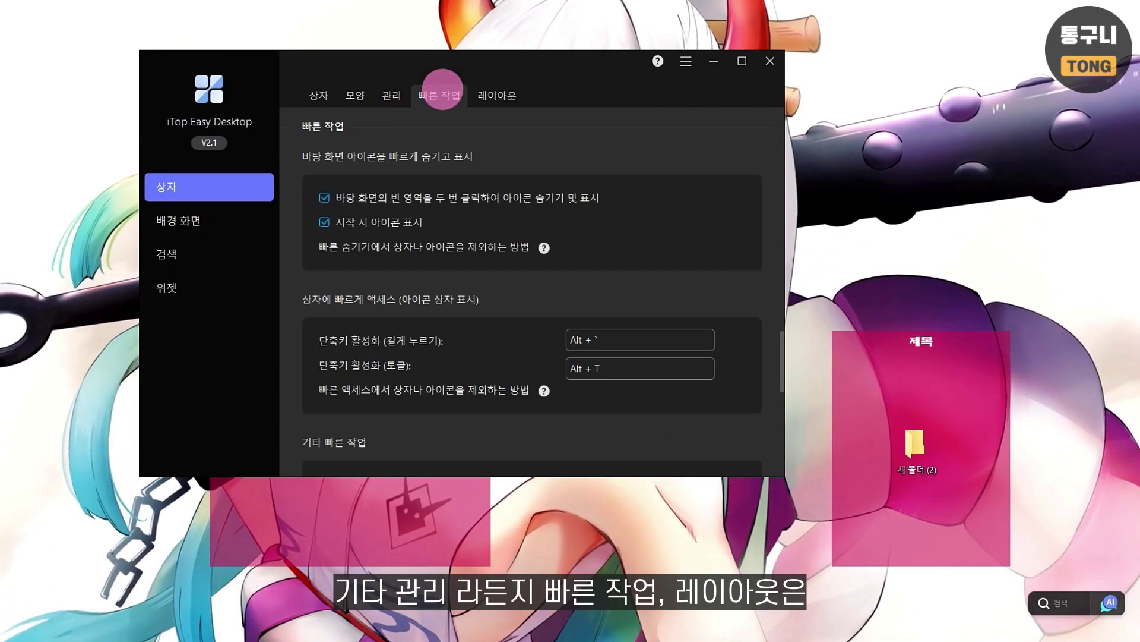
click(497, 95)
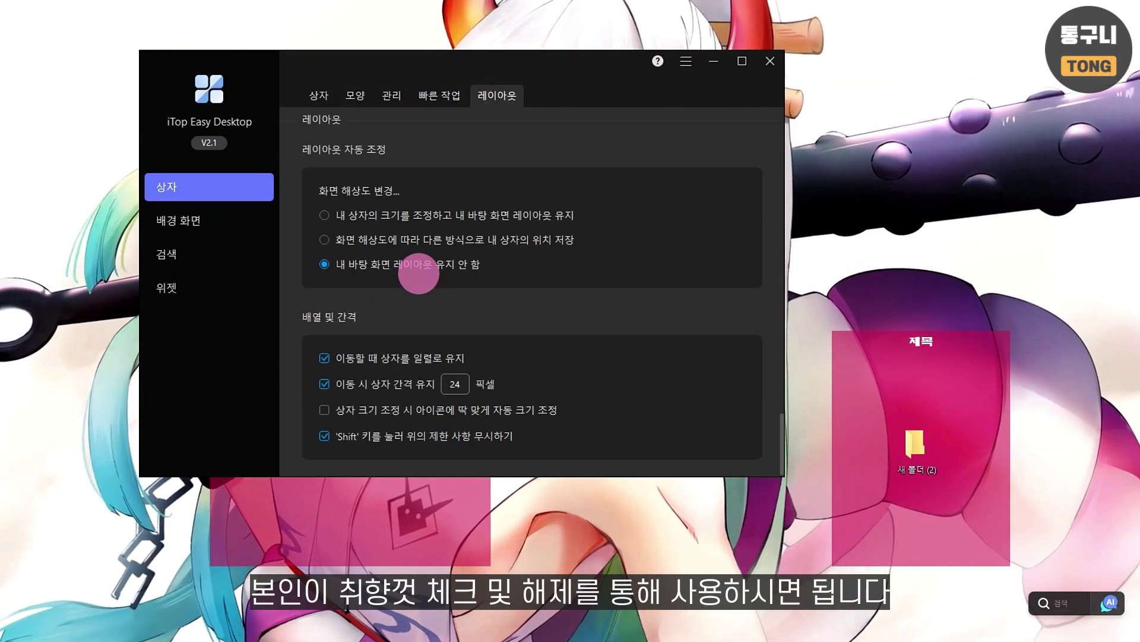
scroll(492, 333, up, 6)
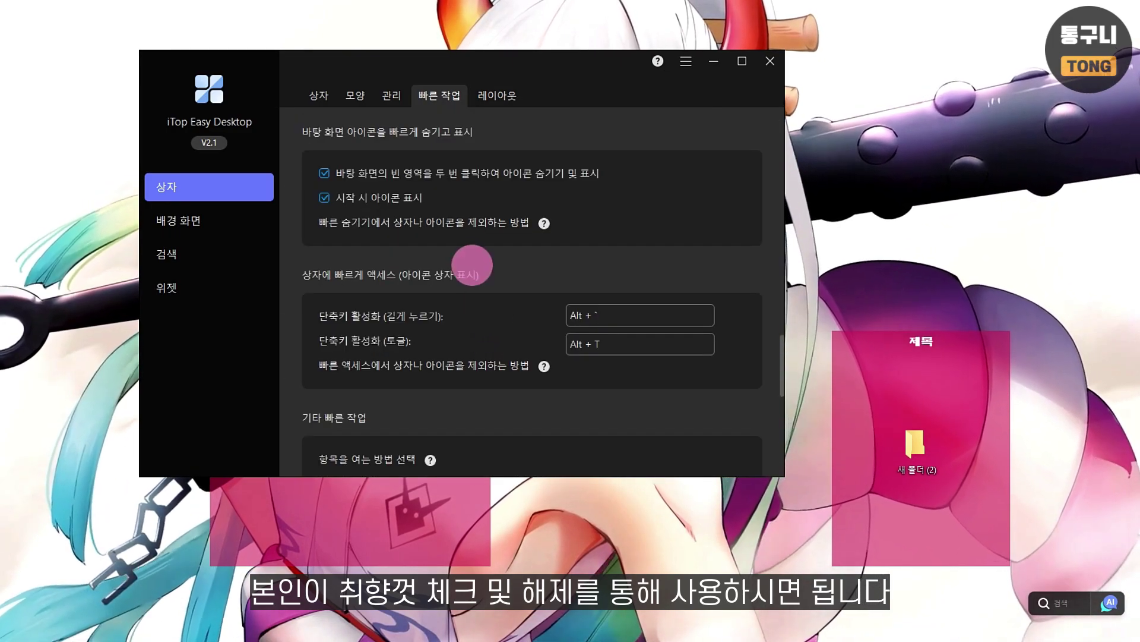
scroll(492, 313, down, 4)
scroll(492, 313, down, 3)
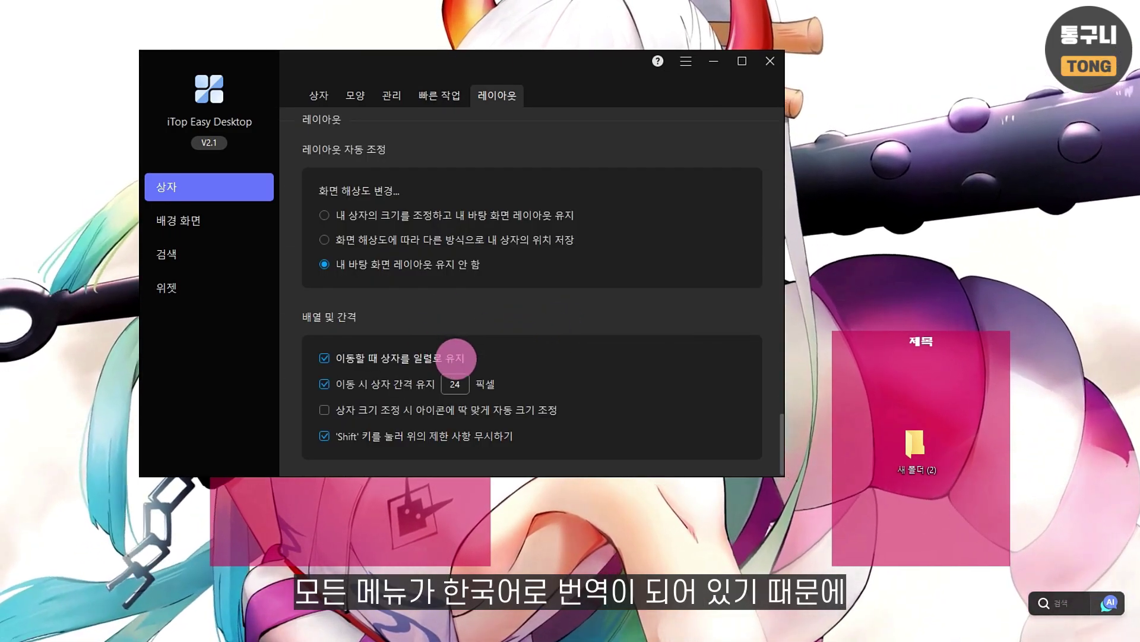
scroll(378, 368, up, 12)
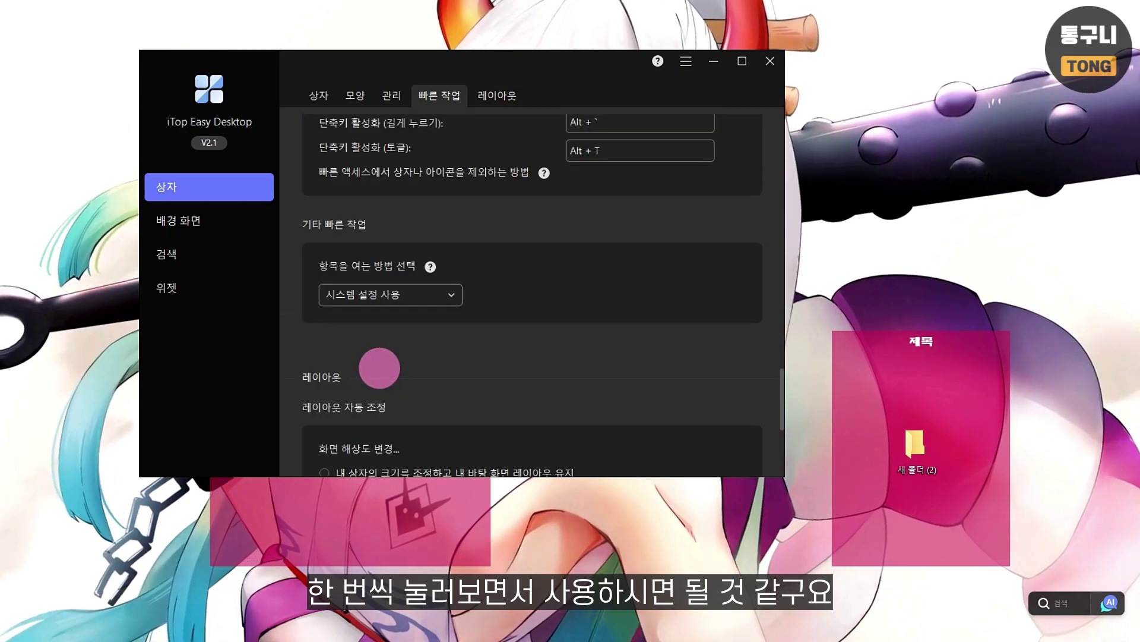
scroll(380, 367, up, 5)
Step: Browse the built-in live wallpapers (라이브 배경 화면) in the wallpaper section
click(196, 224)
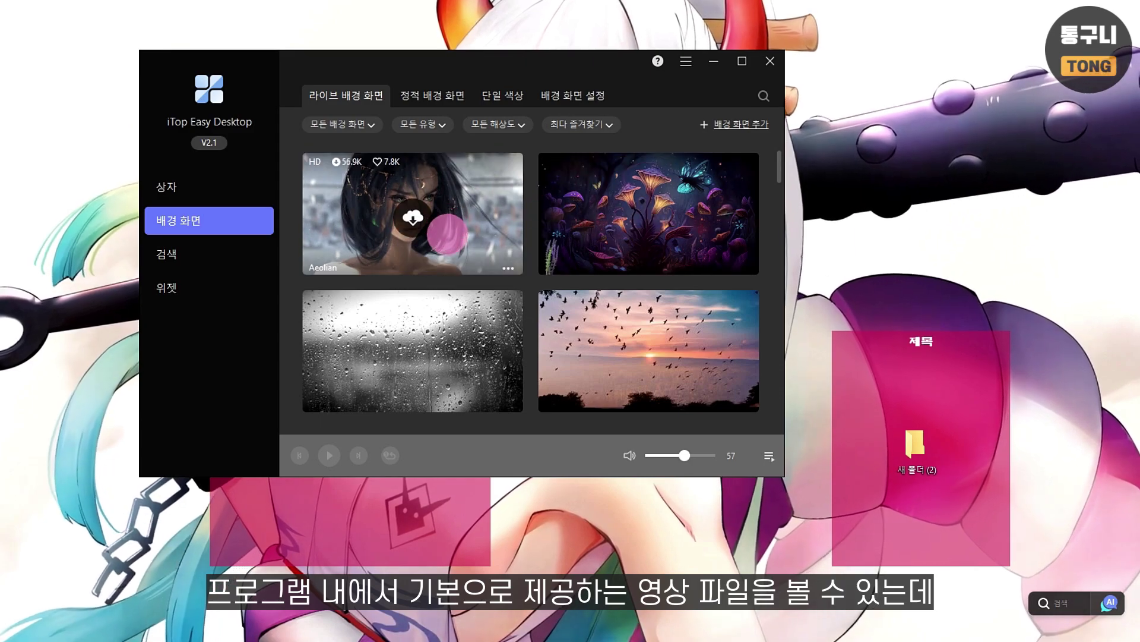
scroll(494, 353, down, 12)
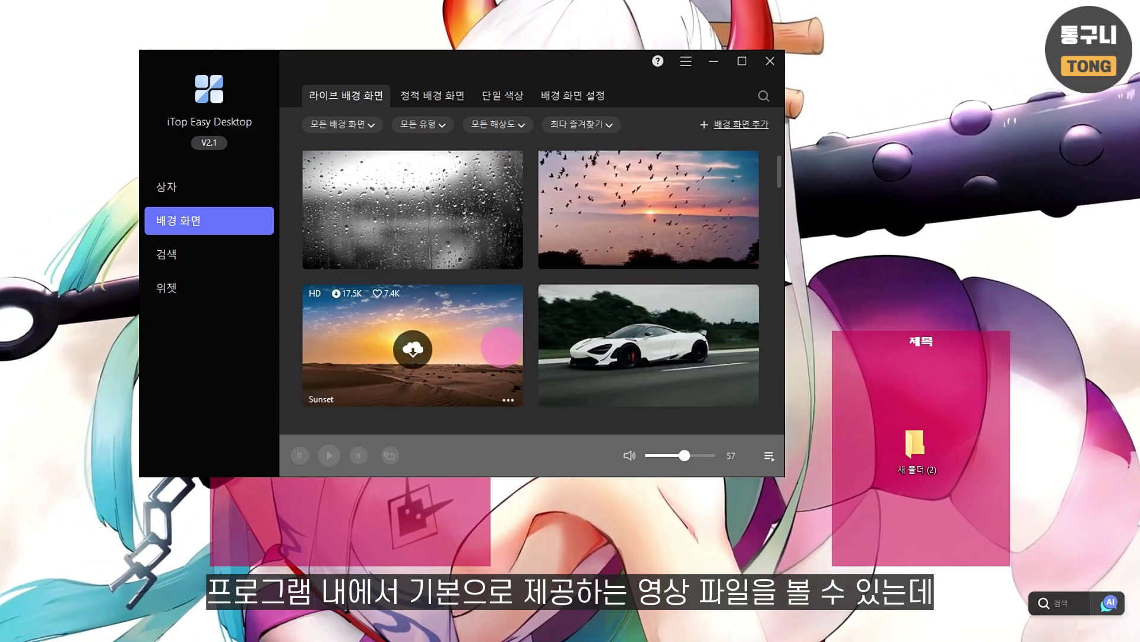
scroll(508, 333, up, 15)
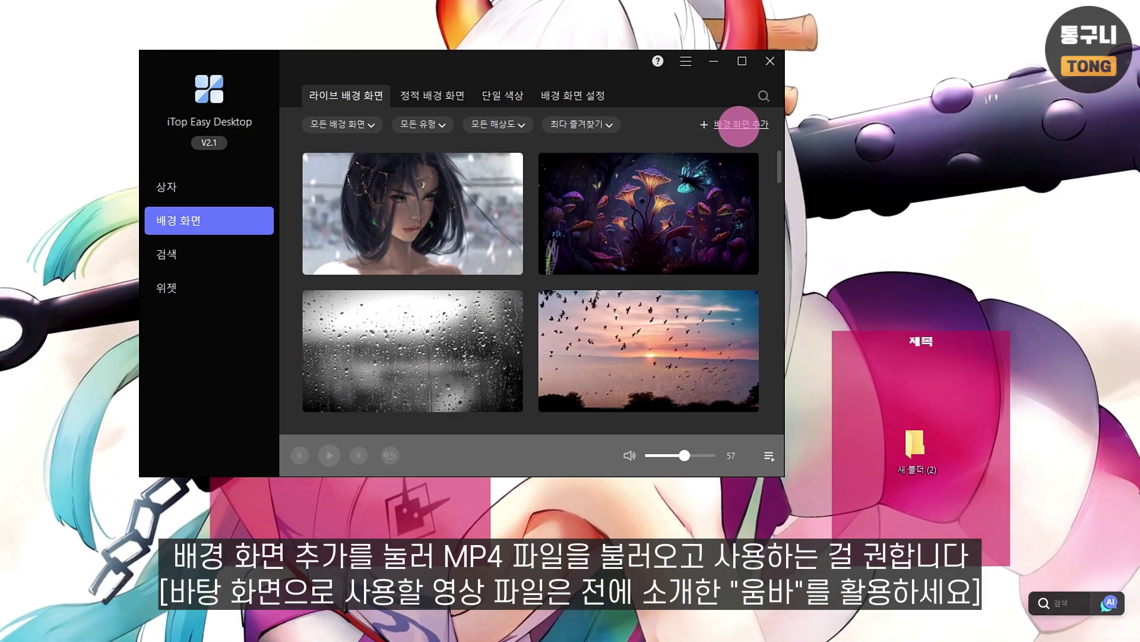
Step: Add the video chopper crying one piece.mp4 as a live wallpaper, and take it off the desktop again
click(739, 126)
click(400, 302)
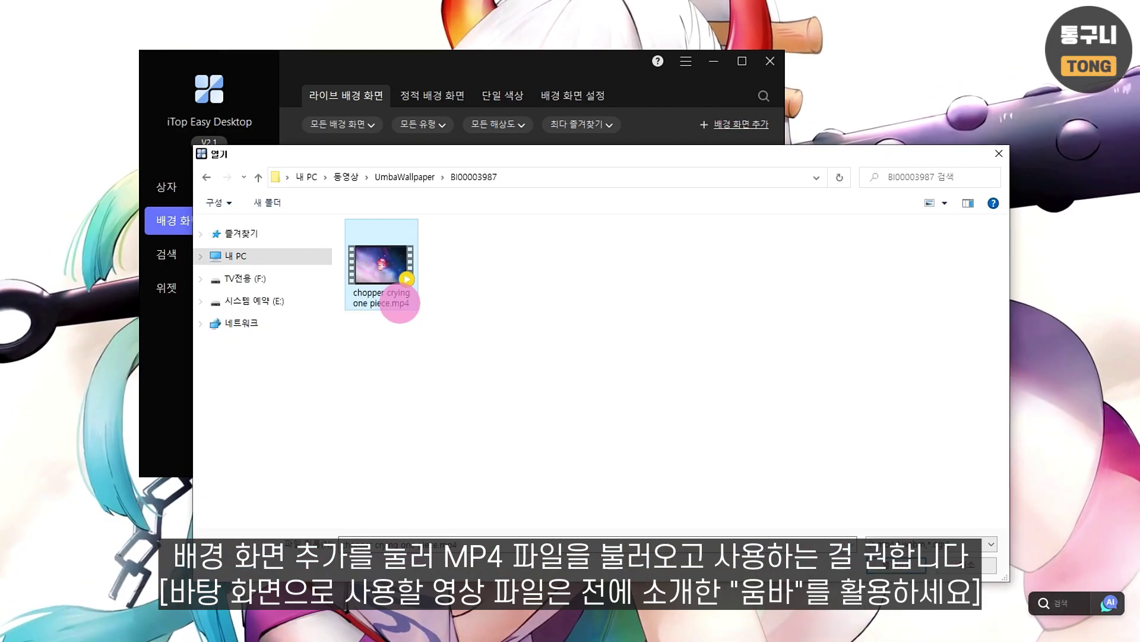
click(897, 563)
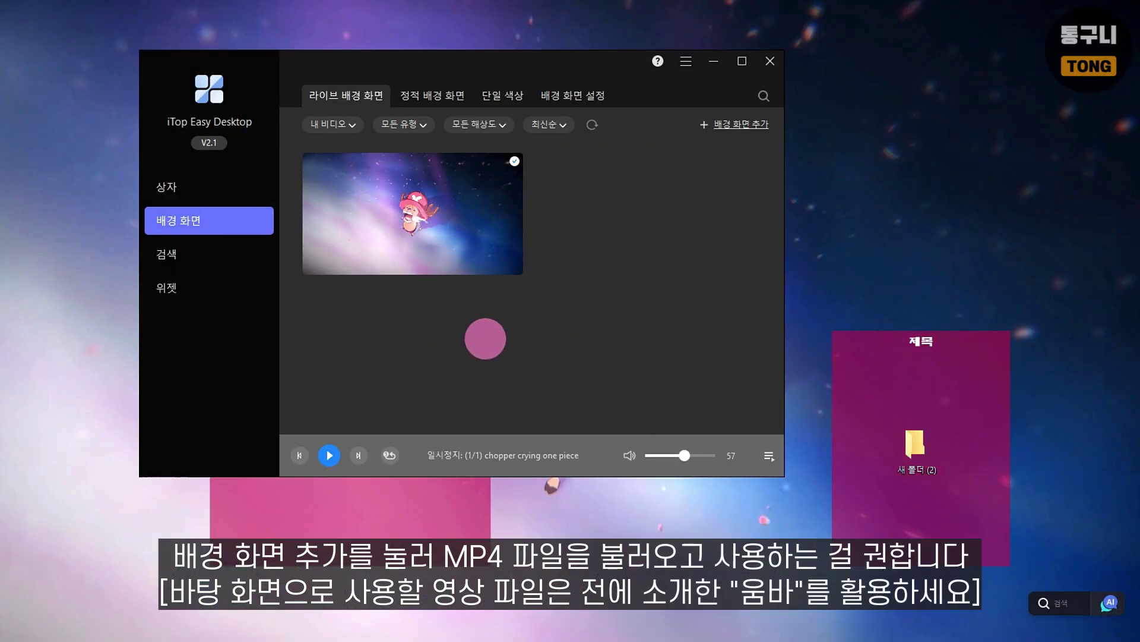
drag(484, 437, 570, 639)
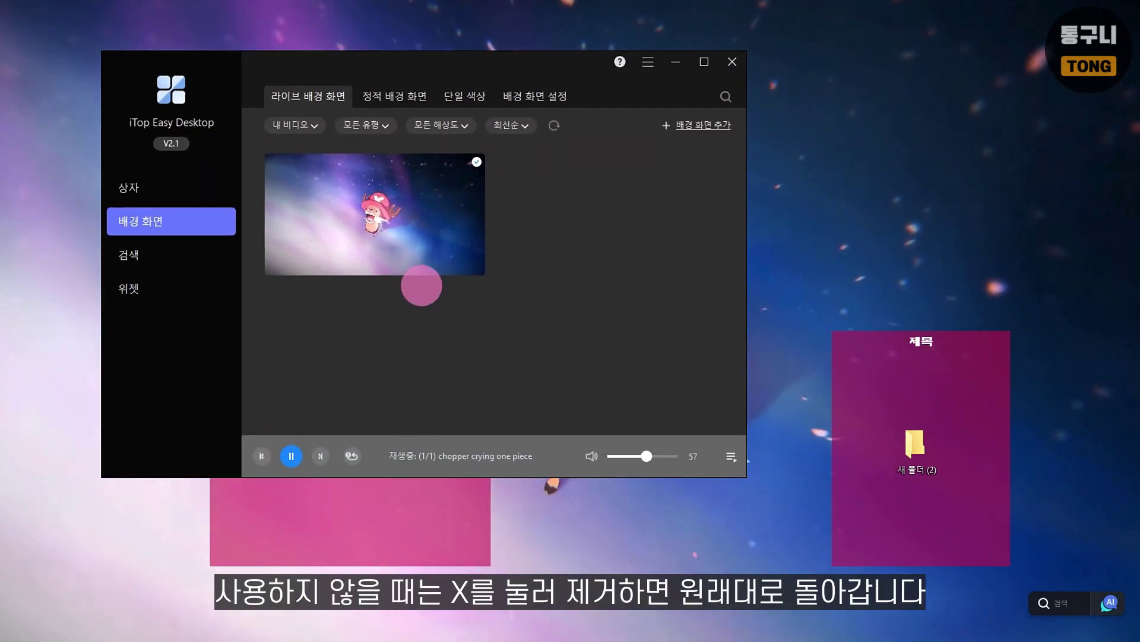
click(406, 216)
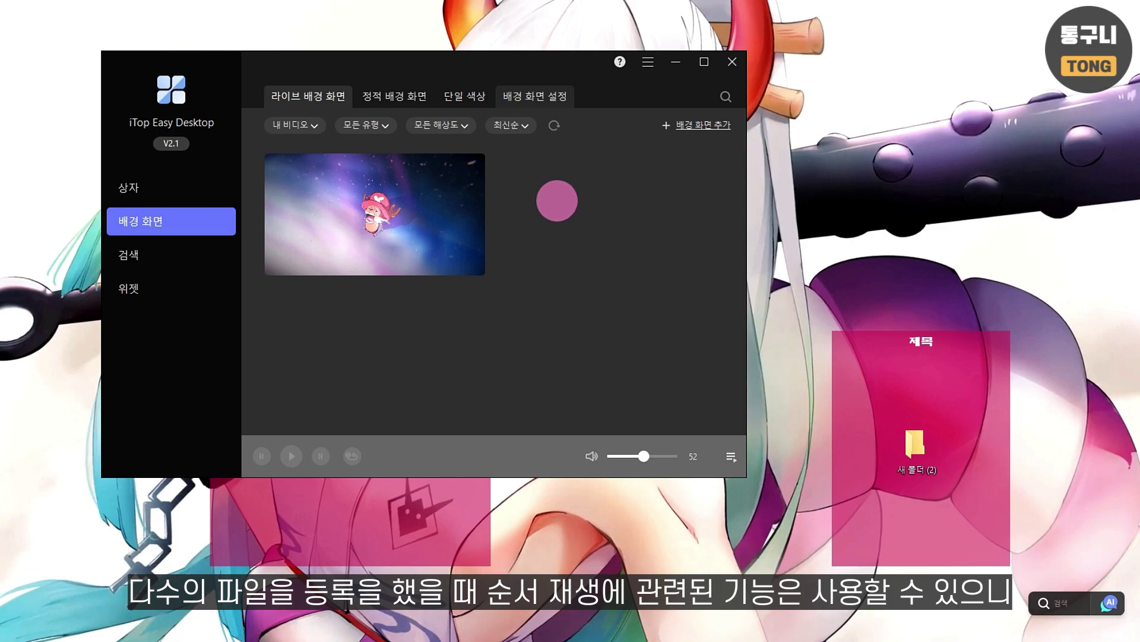
Step: Review the wallpaper settings (배경 화면 설정), the static wallpapers (정적 배경 화면) and the solid colours (단일 색상)
click(523, 96)
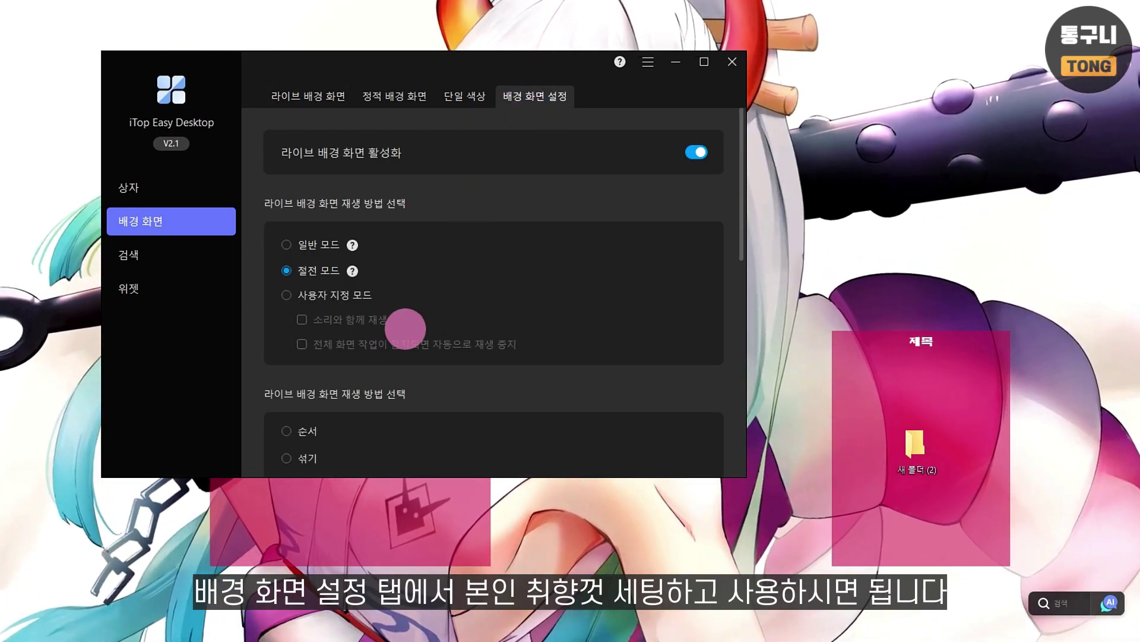
scroll(407, 328, down, 5)
scroll(449, 364, down, 3)
scroll(452, 356, up, 10)
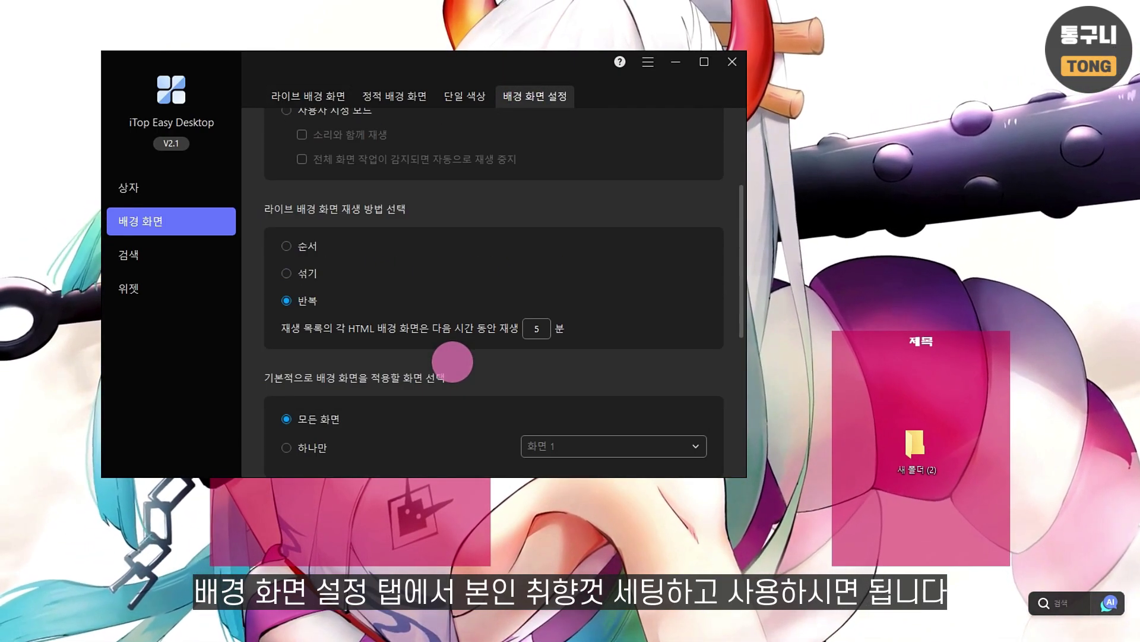
click(394, 96)
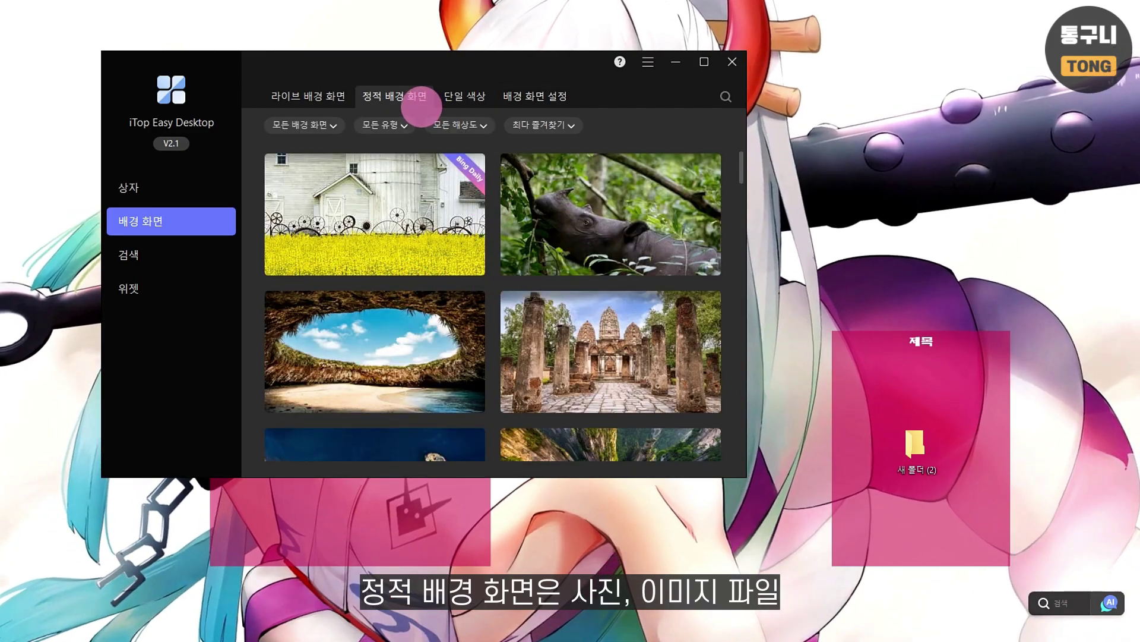
click(464, 97)
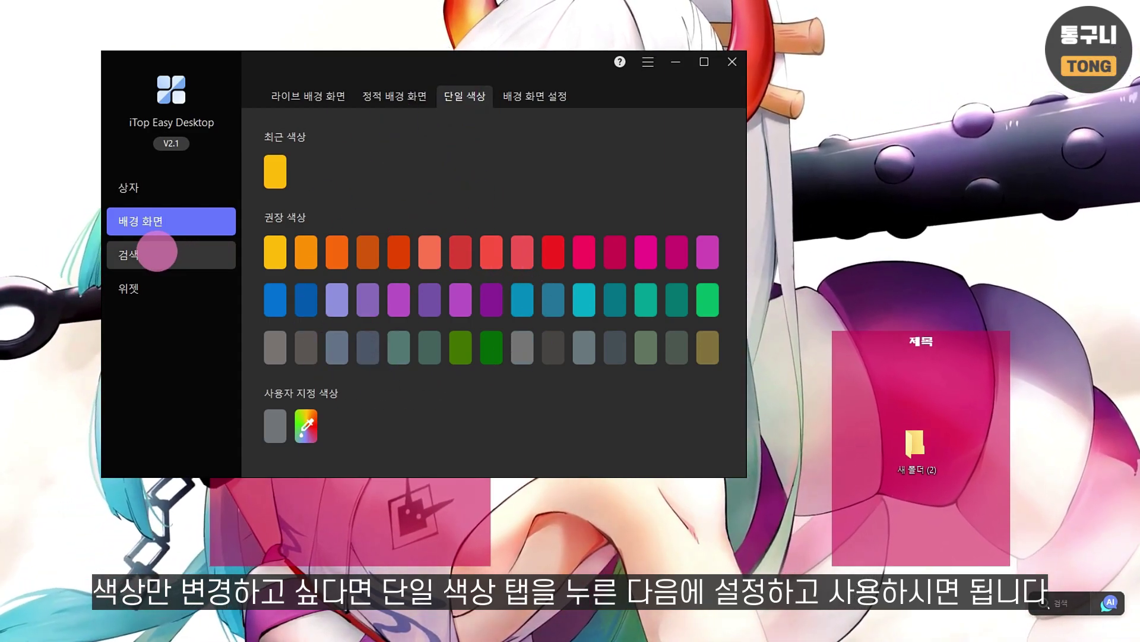
Step: Look over the search (검색) settings, including the search bar, ChatAI and shortcut options
click(157, 251)
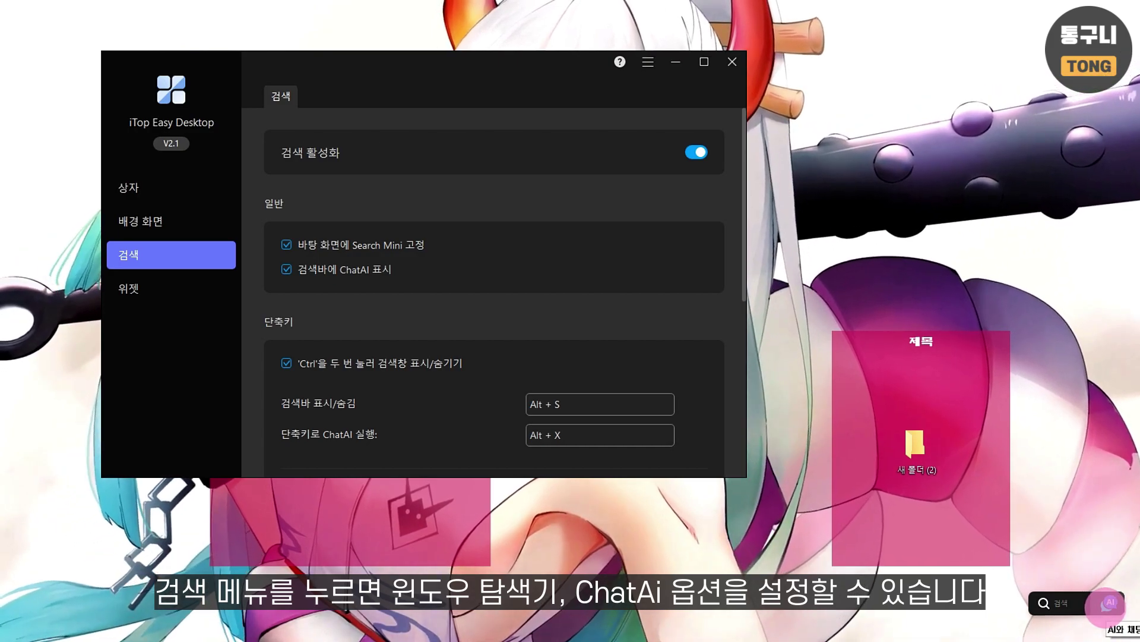
scroll(483, 312, down, 2)
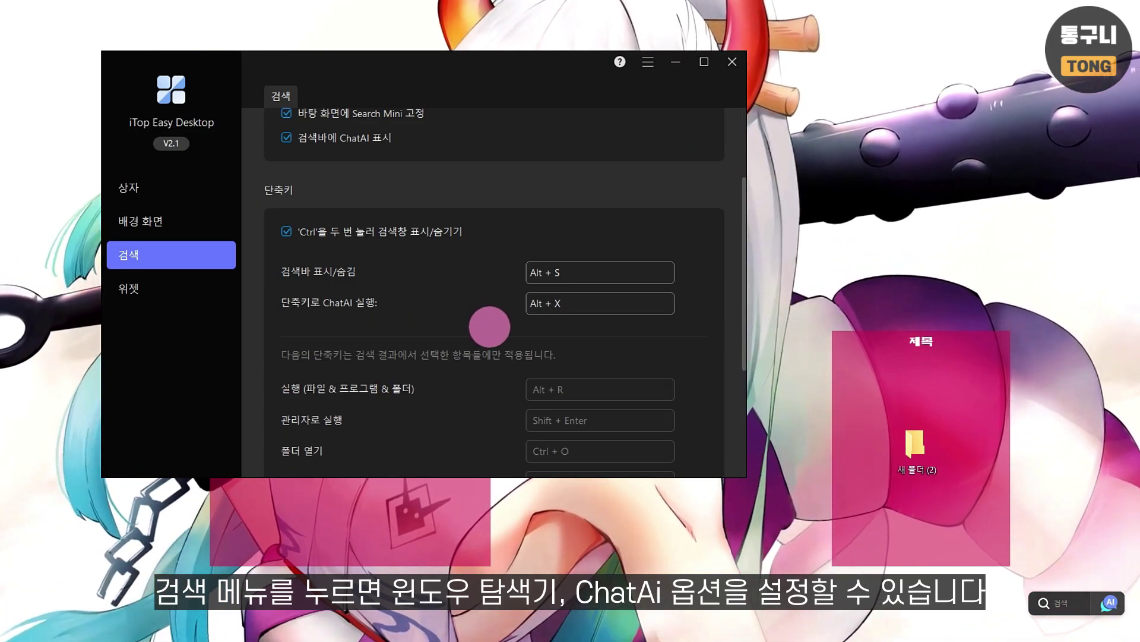
Step: Enable the iNotes, schedule (일정) and clock (시계) widgets
click(138, 289)
click(711, 246)
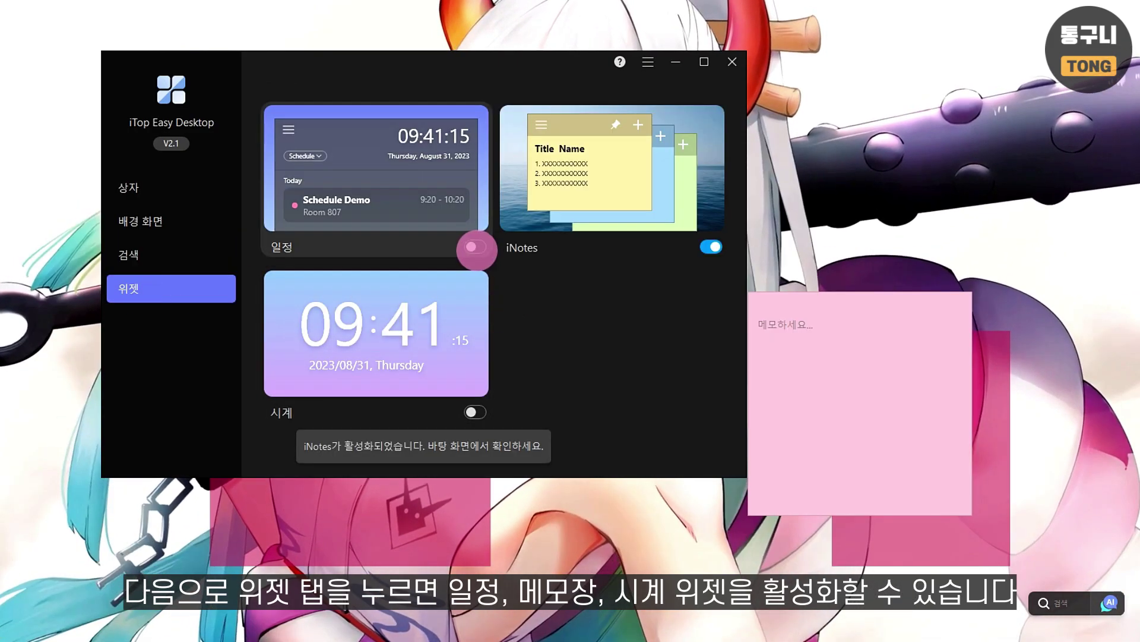
click(475, 247)
click(473, 413)
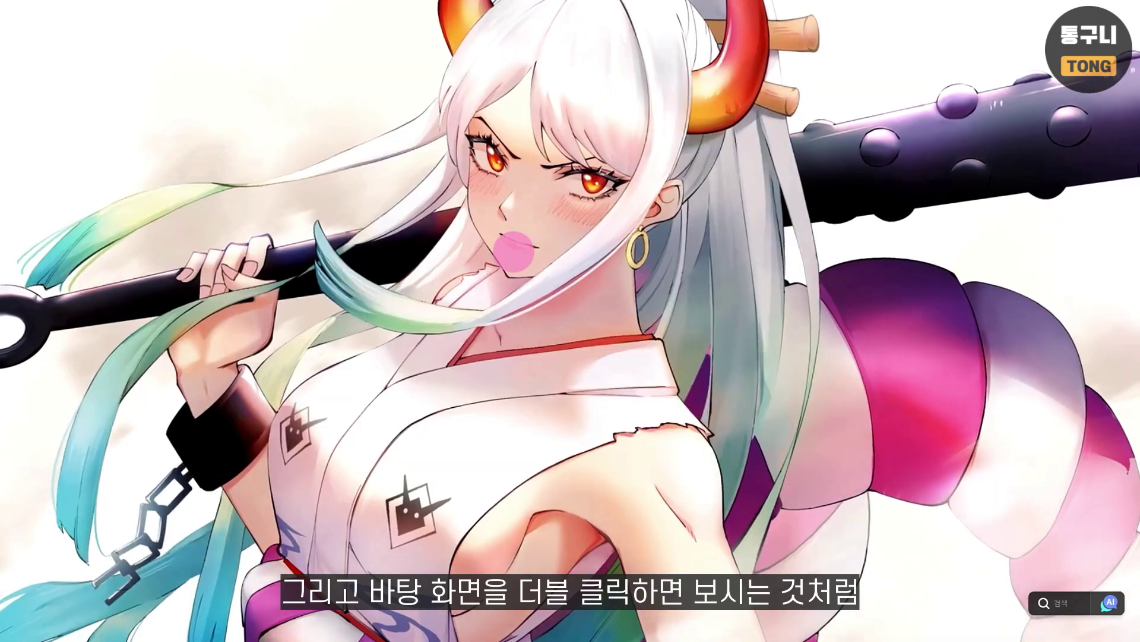
Step: Test quick hiding of the desktop icons, boxes and widgets, and bring them all back
double_click(491, 170)
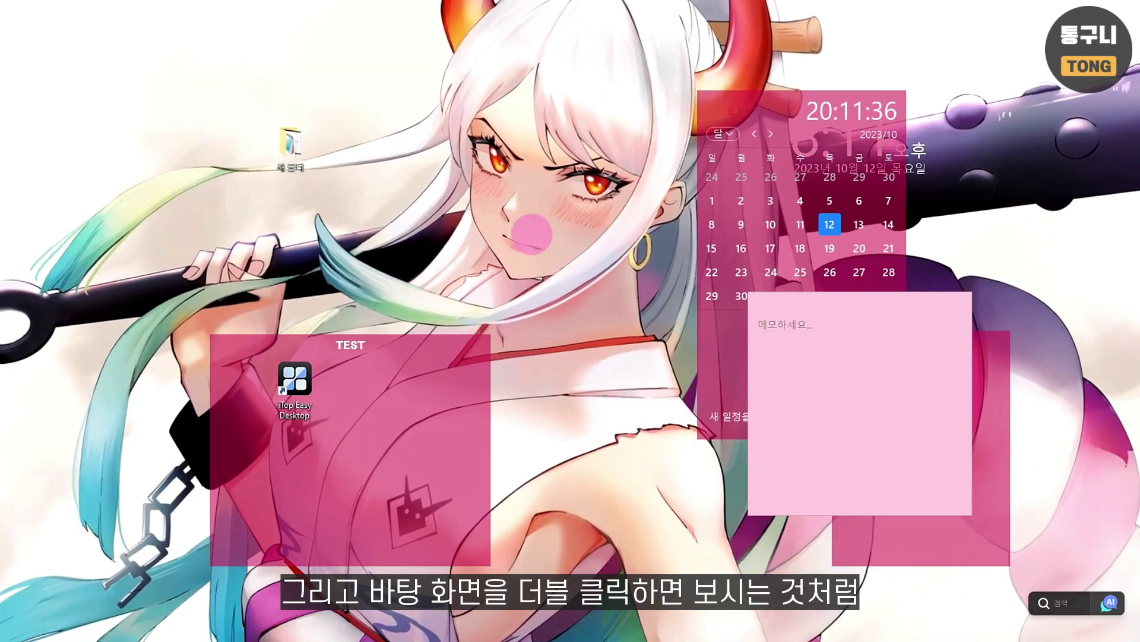
double_click(491, 170)
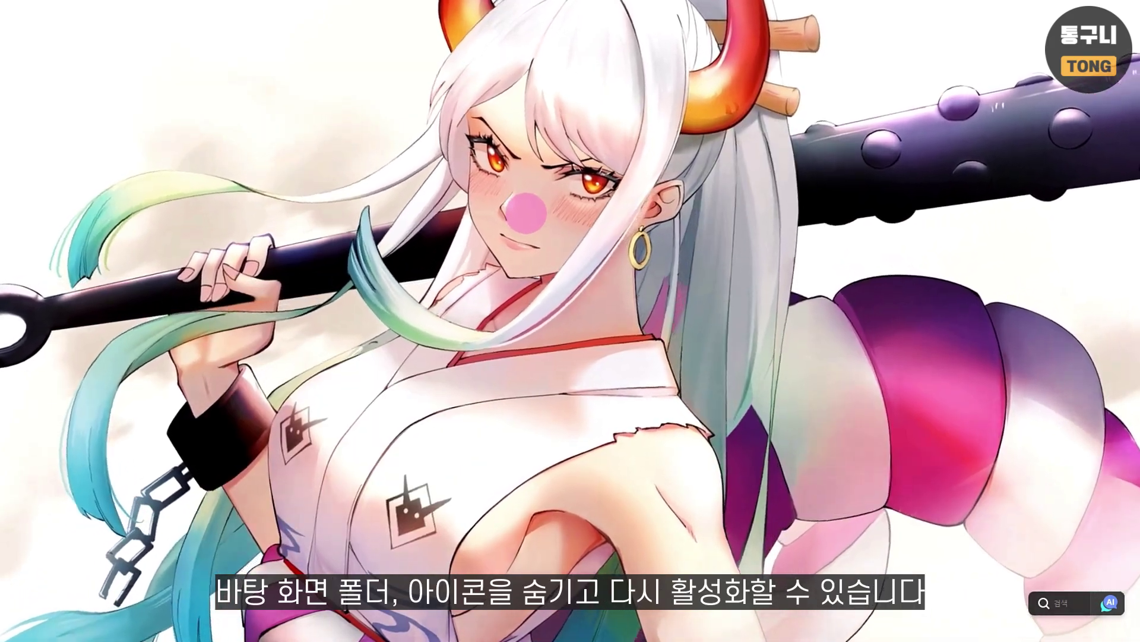
double_click(491, 171)
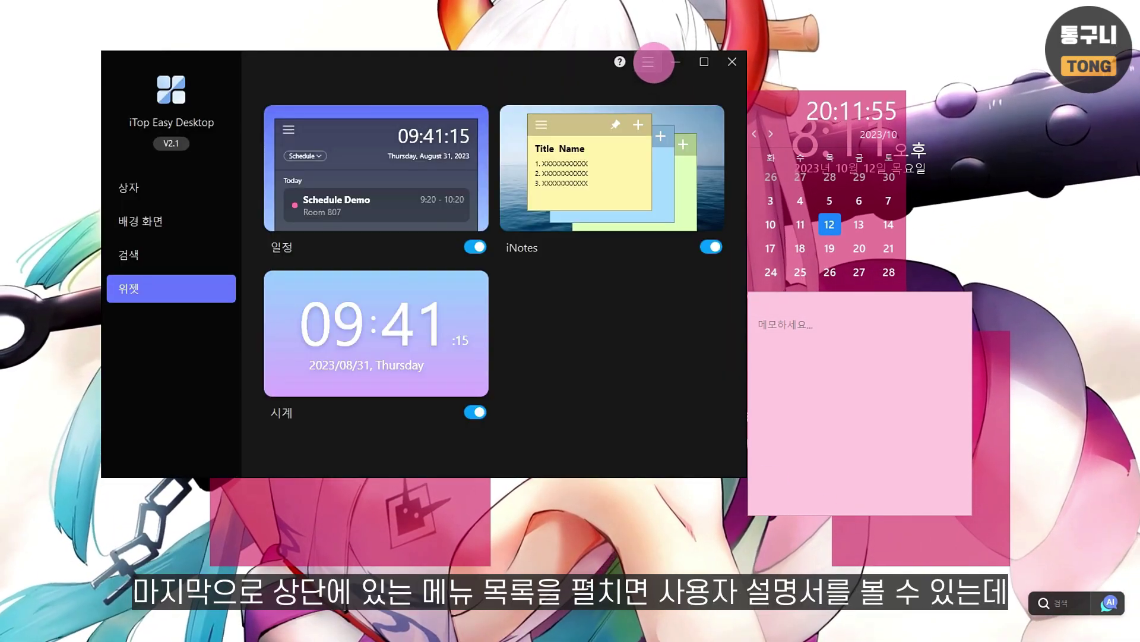
Step: Open the online user manual (사용자 설명서) and read its sections on creating boxes and customizing their appearance
click(654, 63)
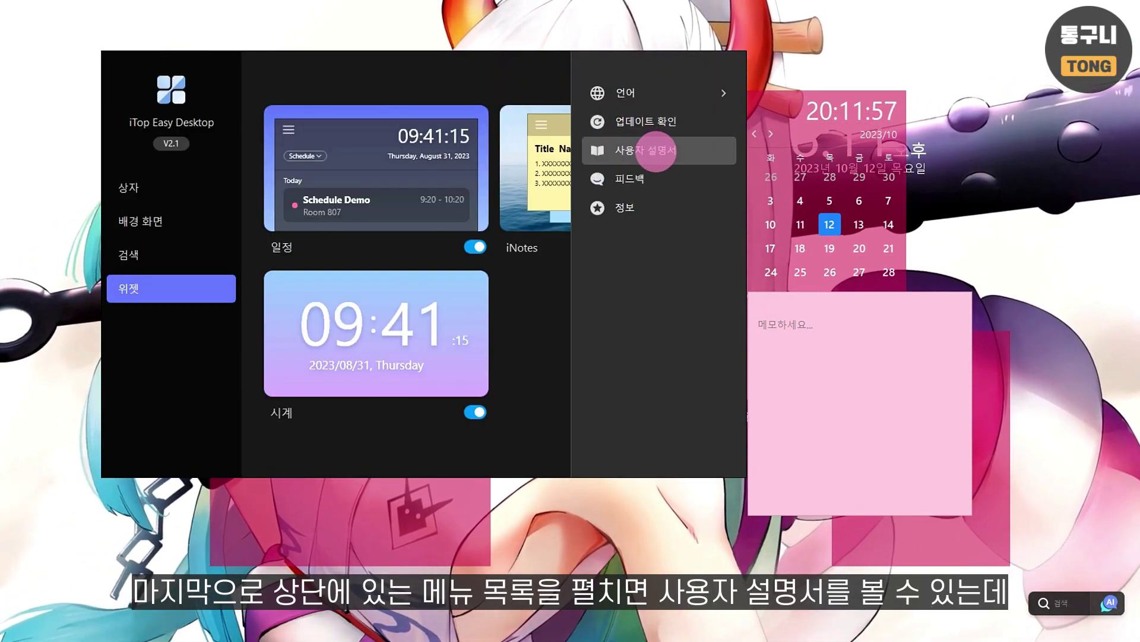
click(655, 150)
scroll(632, 479, down, 10)
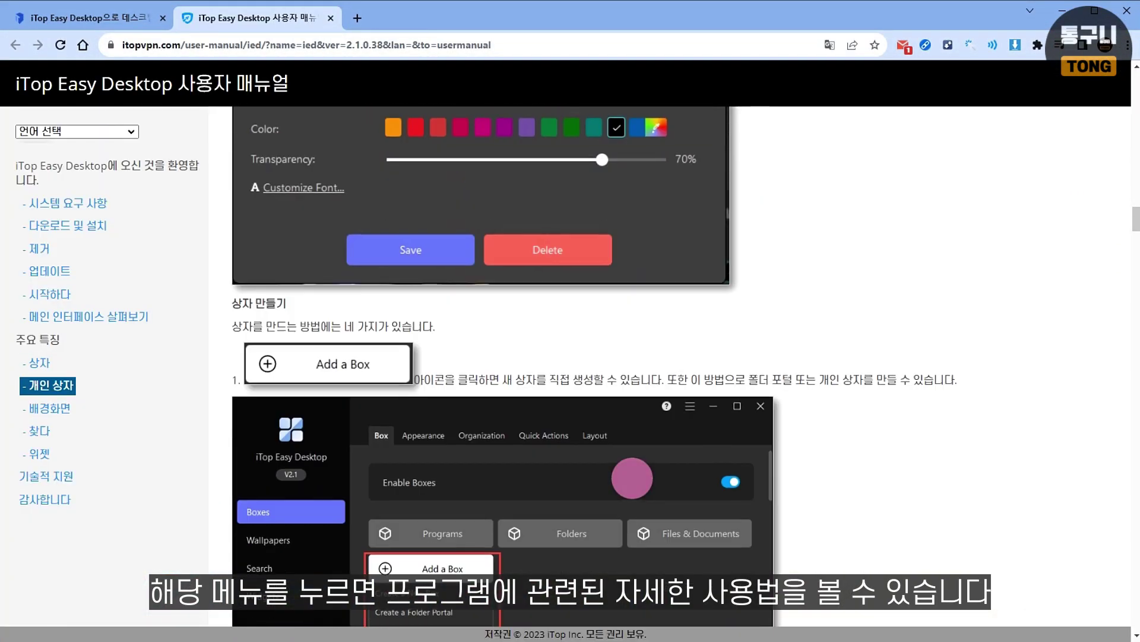
scroll(632, 478, down, 15)
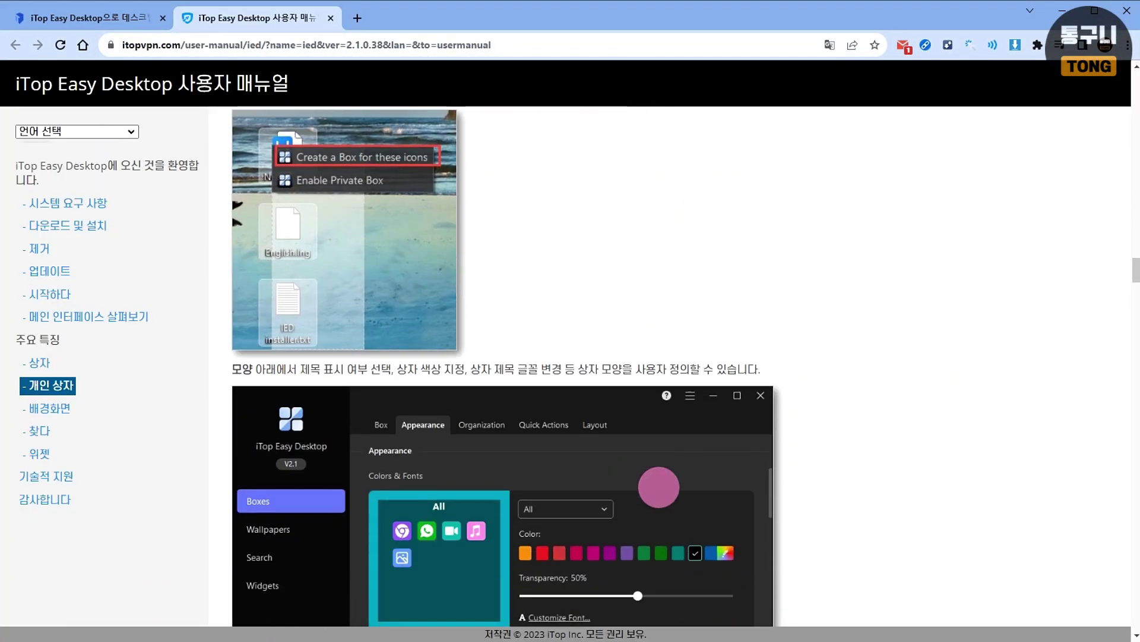